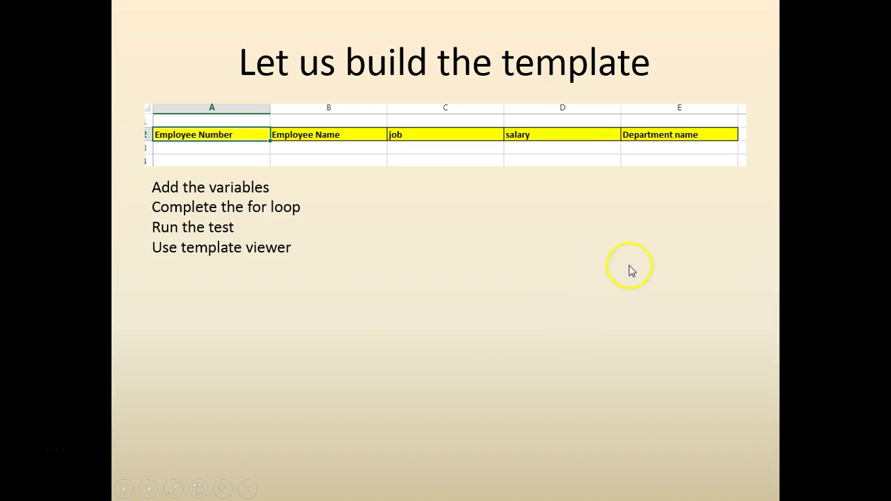
# Switch to Excel and review the Employee_details layout and the XDO_?TOT_SAL? constraint in row 9 of the XDO_METADATA sheet
pyautogui.hotkey('alt', 'Tab')
pyautogui.click(577, 269)
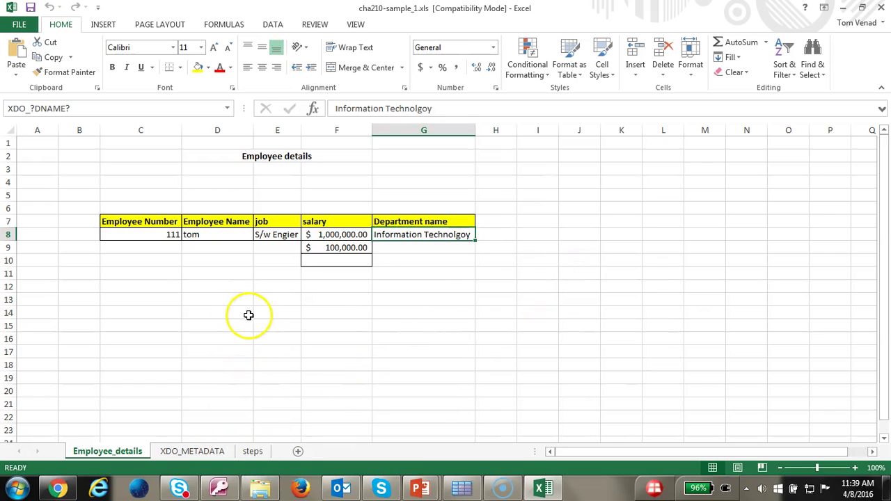
pyautogui.click(197, 451)
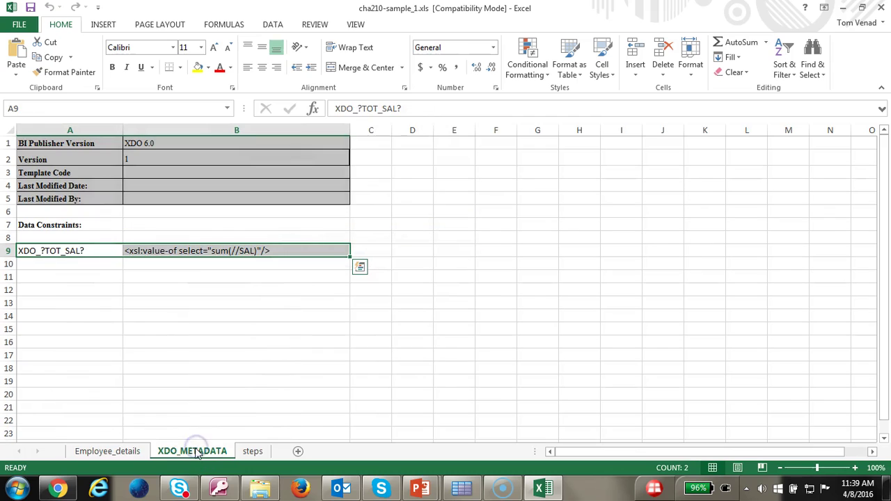
pyautogui.click(115, 453)
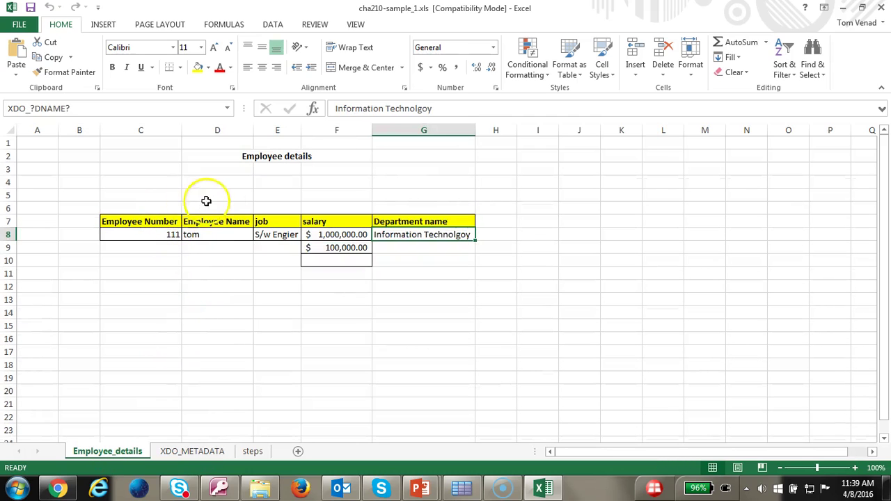
pyautogui.click(191, 451)
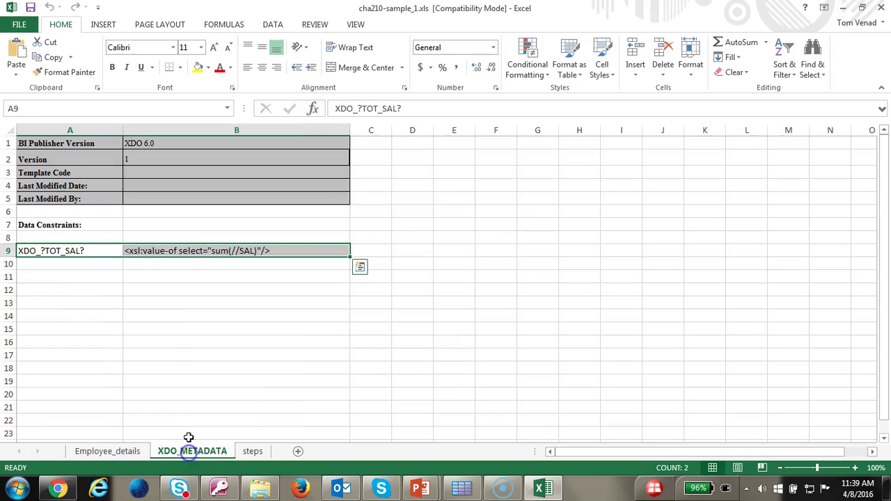
pyautogui.click(50, 252)
pyautogui.click(210, 254)
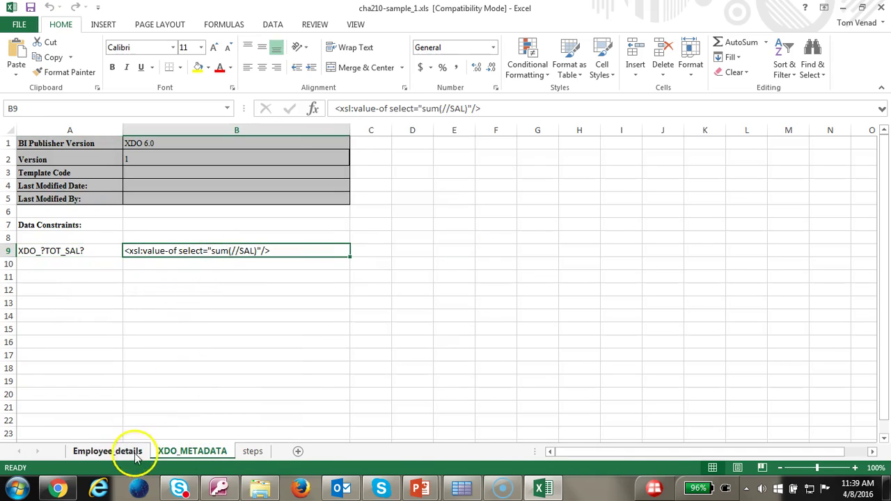
# Show the Sorting slide in the PowerPoint slide show, advancing from the template-building slide, and return to the Excel workbook
pyautogui.moveTo(420, 489)
pyautogui.click(519, 431)
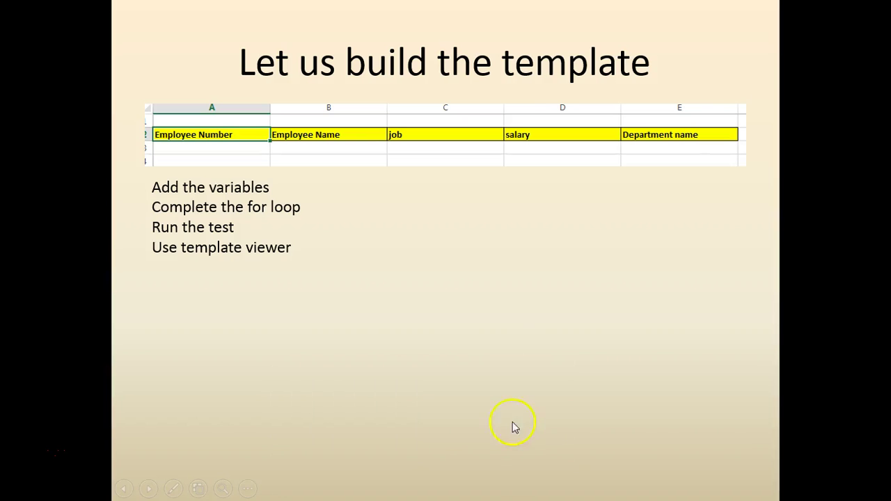
pyautogui.click(506, 382)
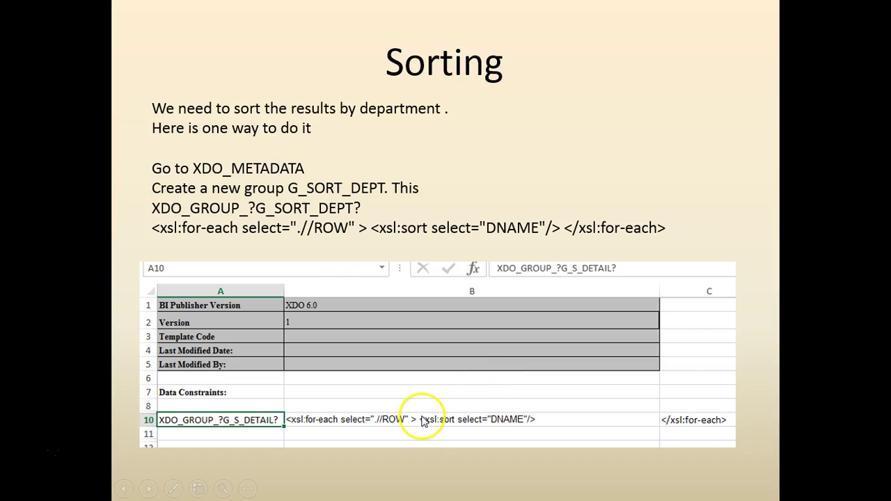
pyautogui.hotkey('alt', 'Tab')
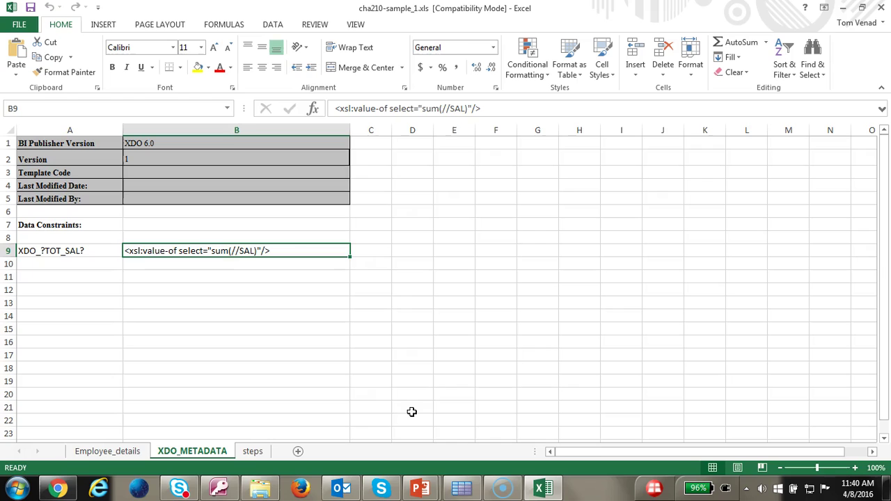
# Try to process Cha205.xml with the cha205_sample_1.xls template to Excel output in BI Publisher Template Viewer
pyautogui.moveTo(461, 485)
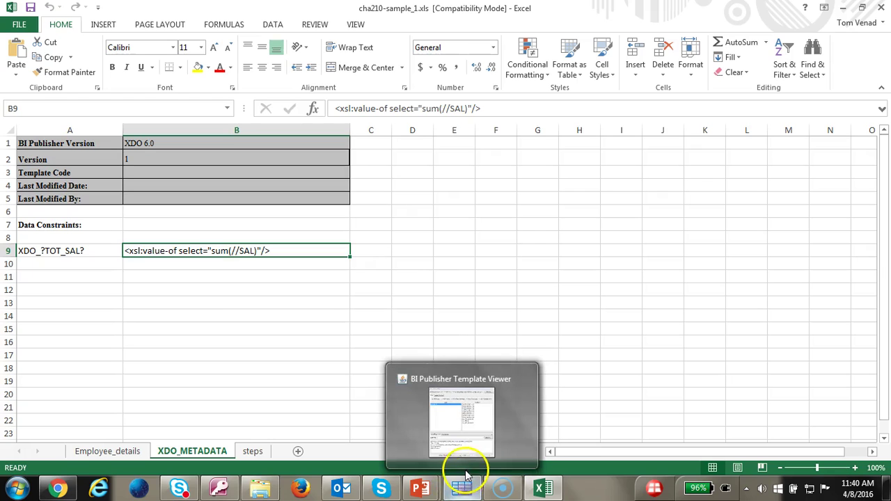
pyautogui.click(471, 453)
pyautogui.click(270, 68)
pyautogui.click(295, 83)
pyautogui.click(297, 156)
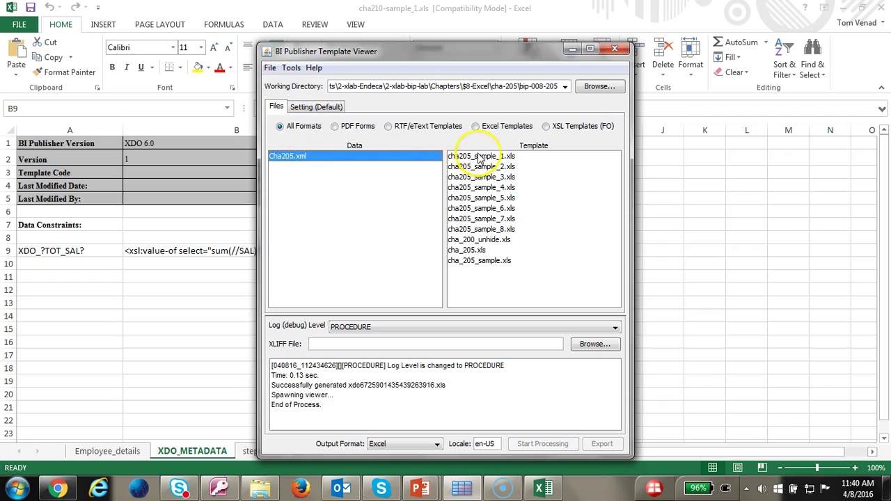
pyautogui.click(480, 156)
pyautogui.click(418, 444)
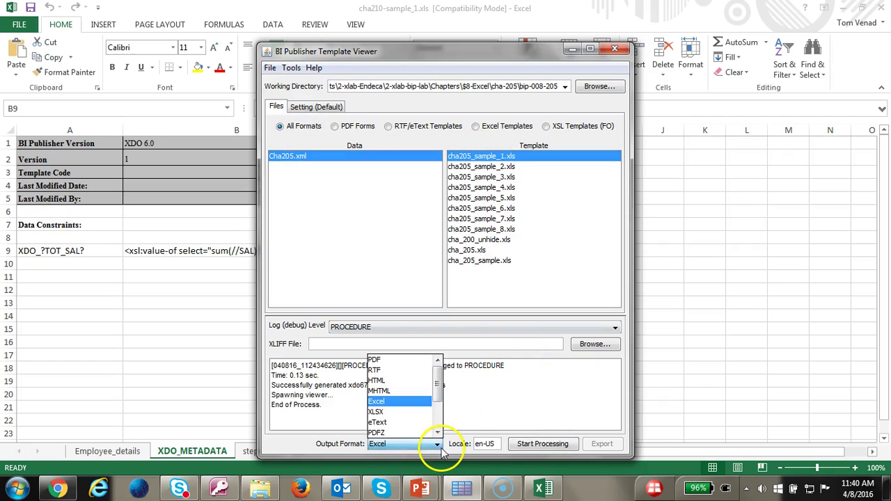
pyautogui.click(560, 443)
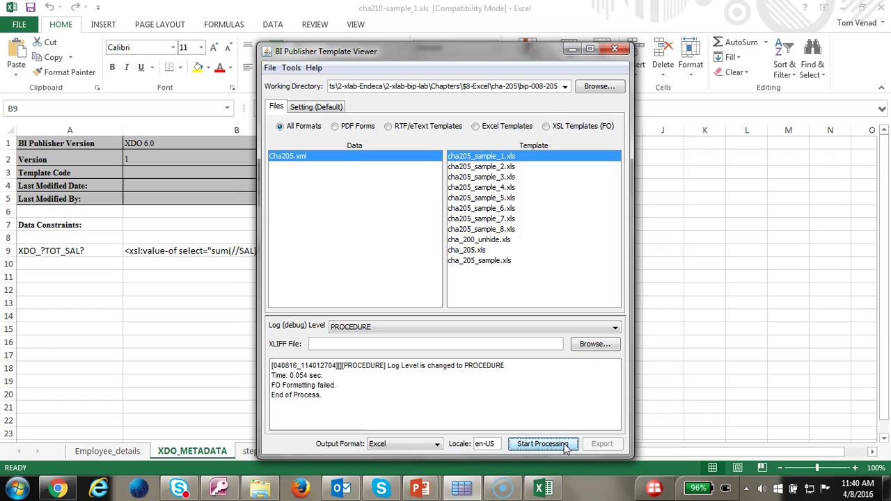
pyautogui.moveTo(543, 489)
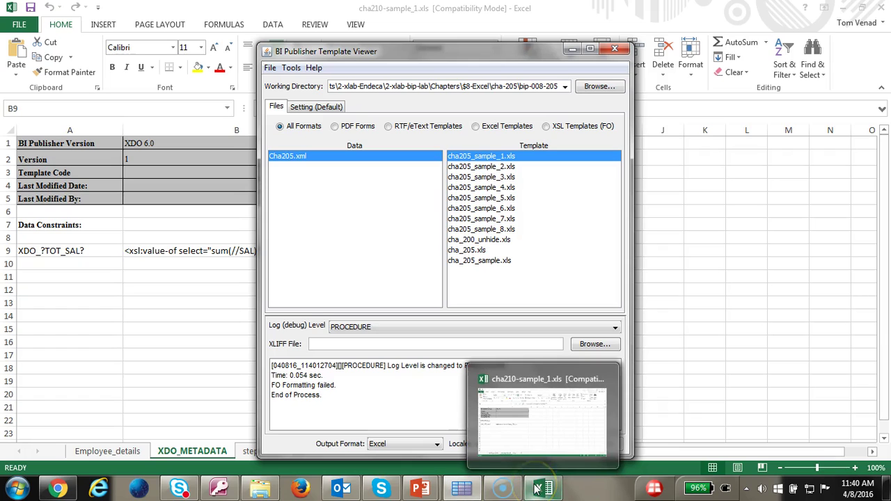
pyautogui.click(555, 440)
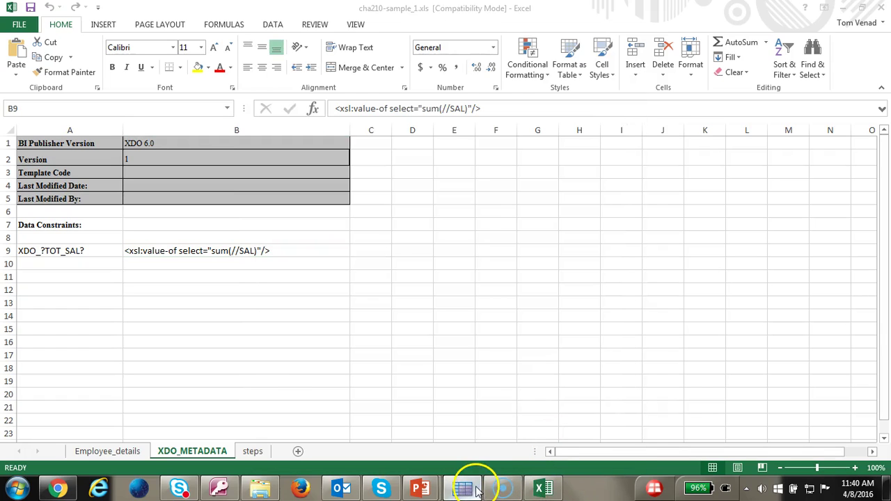
pyautogui.click(472, 490)
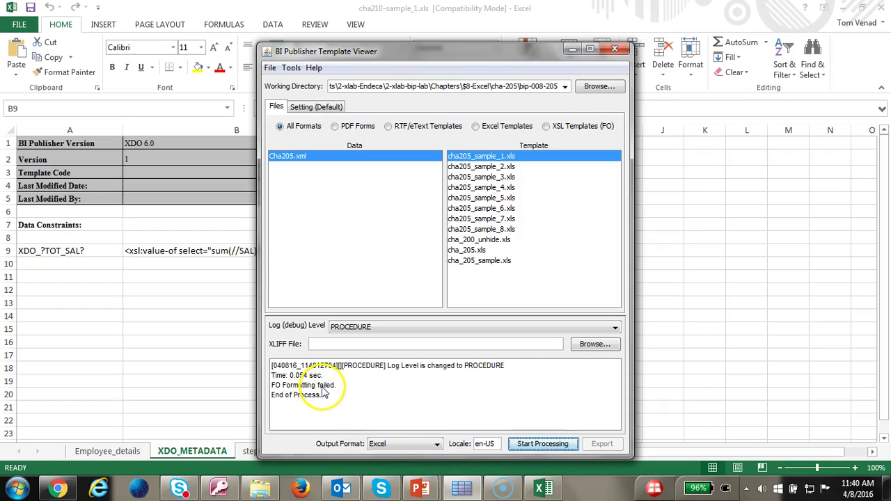
# Set the log level to STATEMENT (Maximum Log), rerun the processing and examine the log output
pyautogui.click(369, 327)
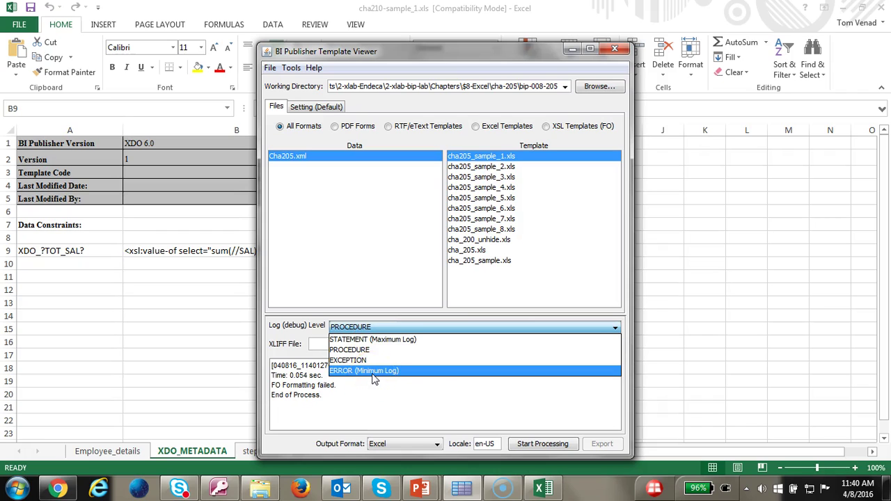
pyautogui.click(392, 339)
pyautogui.click(543, 445)
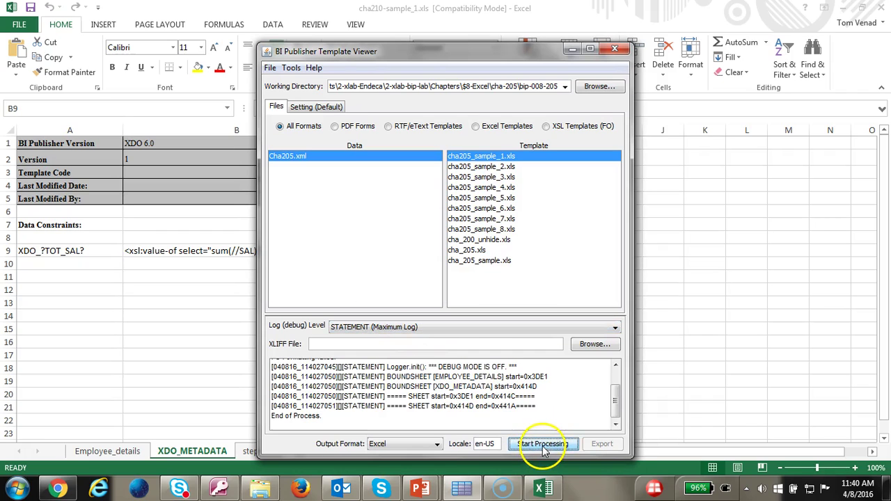
pyautogui.scroll(1, 616, 404)
pyautogui.moveTo(616, 404)
pyautogui.mouseDown()
pyautogui.moveTo(616, 392)
pyautogui.moveTo(616, 409)
pyautogui.mouseUp()
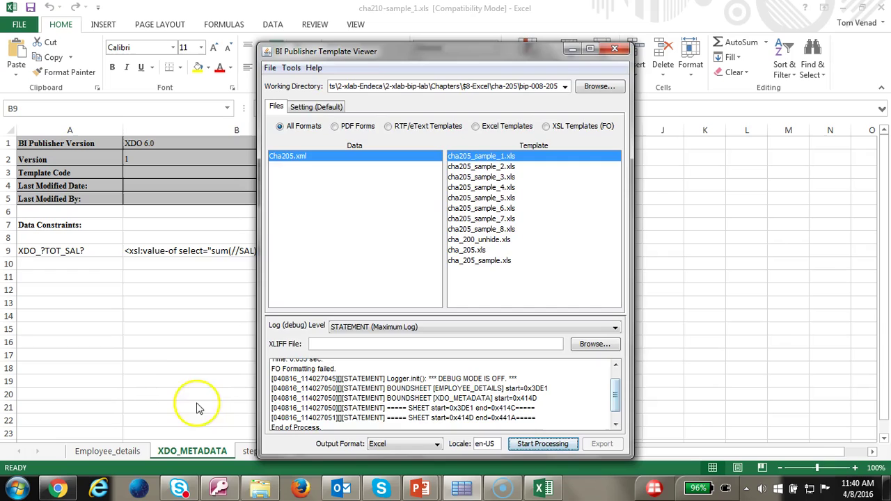
# Check the mapped sample cells of rows 8 and 9 on the Employee_details sheet of cha210-sample_1.xls, from employee name to department
pyautogui.hotkey('alt', 'Tab')
pyautogui.click(109, 451)
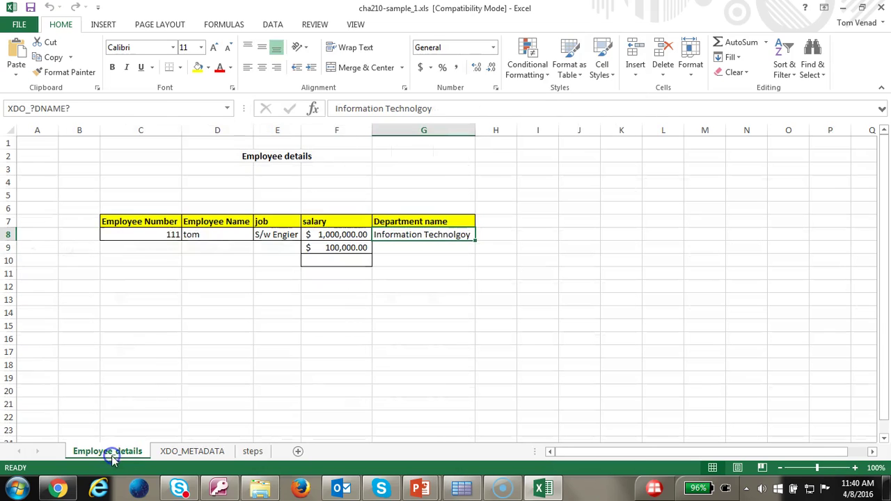
pyautogui.click(183, 235)
pyautogui.click(275, 236)
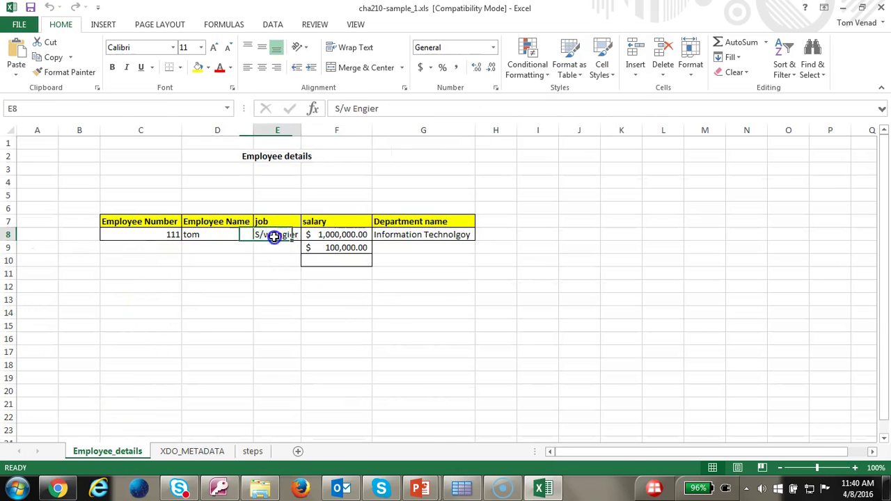
pyautogui.click(348, 234)
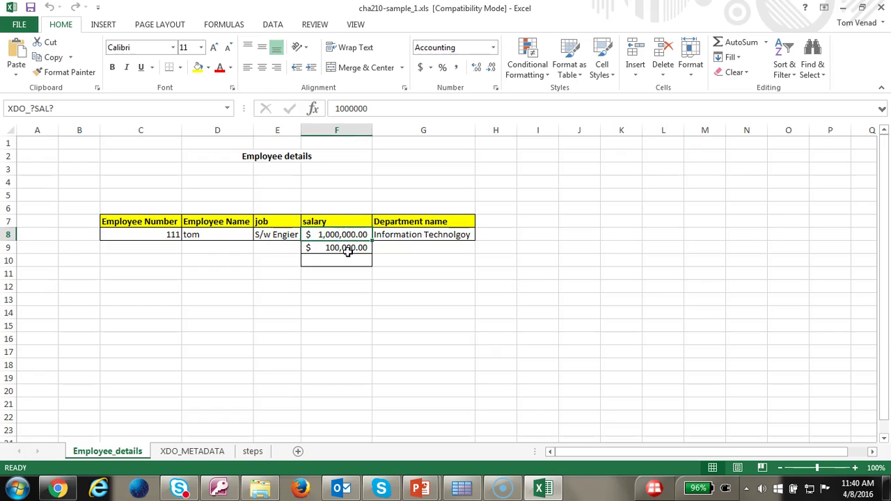
pyautogui.click(347, 248)
pyautogui.click(411, 234)
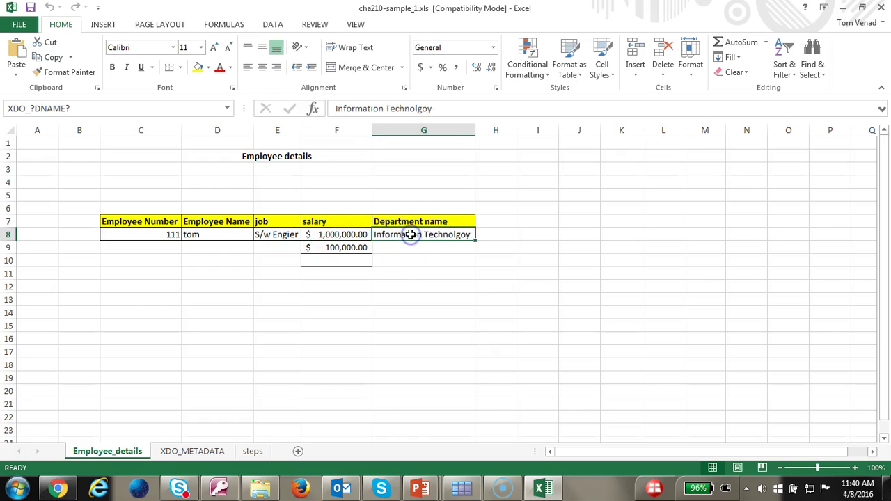
# Process cha210.xml with the cha210-sample_1.xls template to Excel output in BI Publisher Template Viewer
pyautogui.moveTo(461, 487)
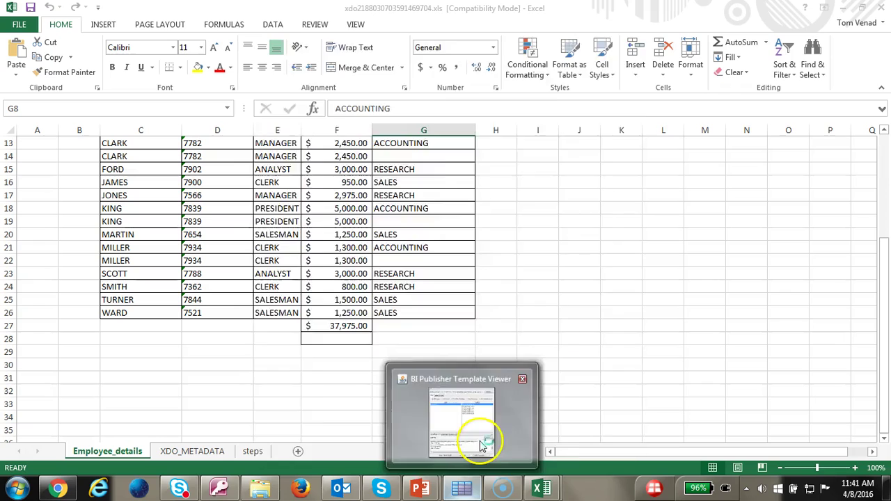
pyautogui.click(487, 441)
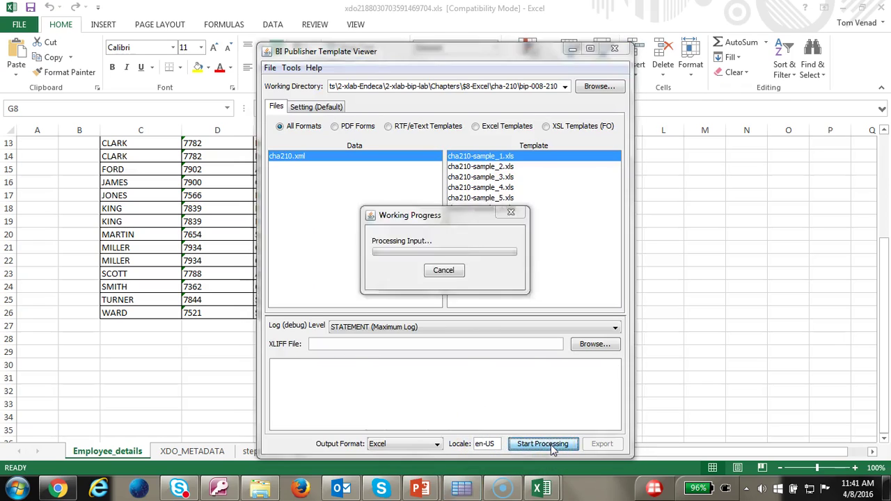
pyautogui.click(543, 444)
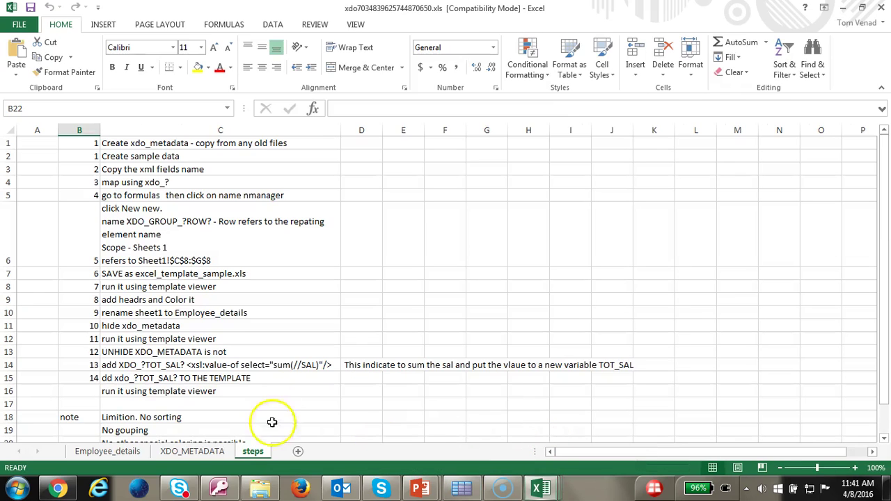
# Examine the order of the Department name column, G7 to G26, on the Employee_details sheet of the generated report
pyautogui.click(119, 451)
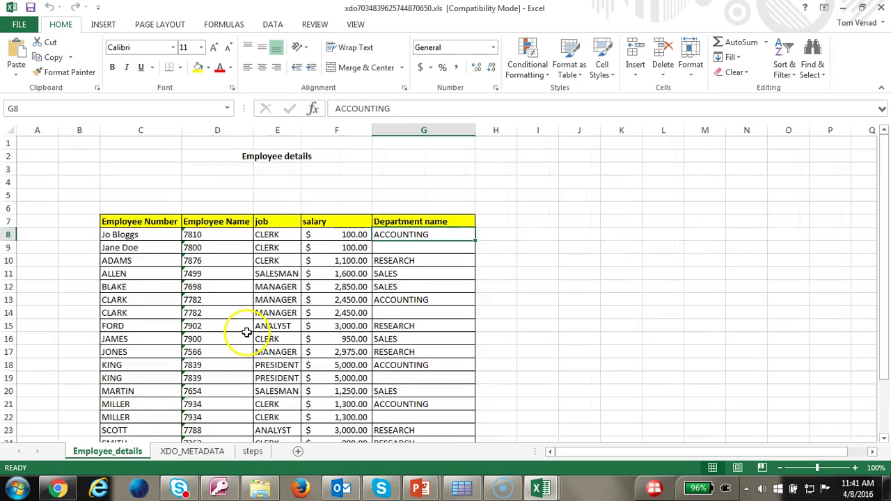
pyautogui.scroll(-3, 284, 328)
pyautogui.scroll(1, 344, 327)
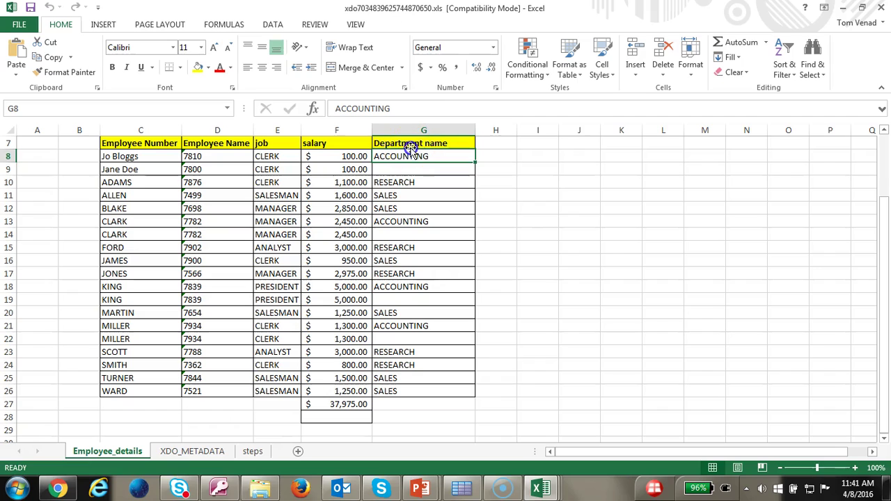
pyautogui.moveTo(410, 144); pyautogui.dragTo(429, 390)
pyautogui.scroll(1, 425, 302)
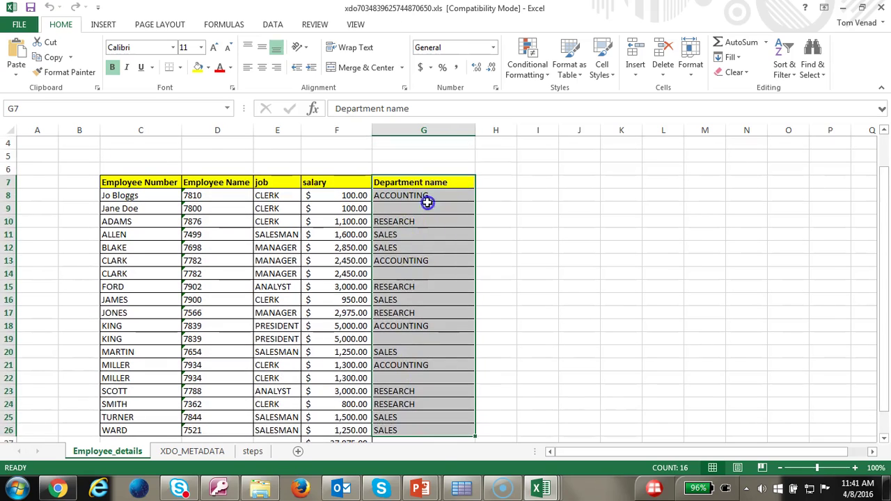
pyautogui.click(429, 208)
# Consult the Sorting slide in PowerPoint, and inspect the XDO_GROUP_?G_S_DETAIL? definition in A10 to C10 of cha210-sample_2.xls's XDO_METADATA sheet
pyautogui.click(421, 487)
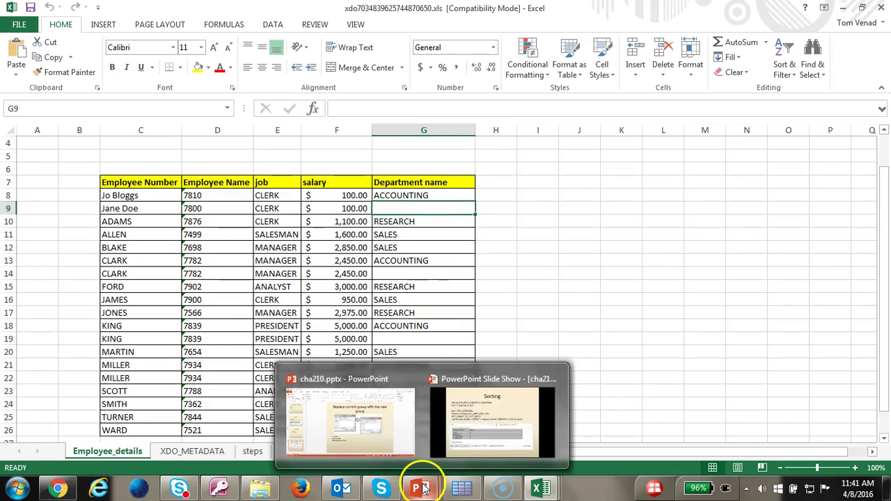
pyautogui.click(462, 404)
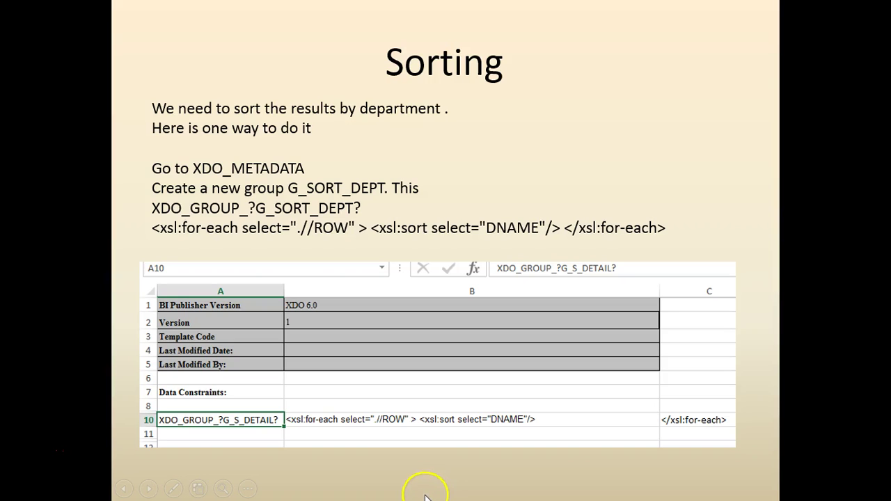
pyautogui.hotkey('alt', 'Tab')
pyautogui.click(101, 270)
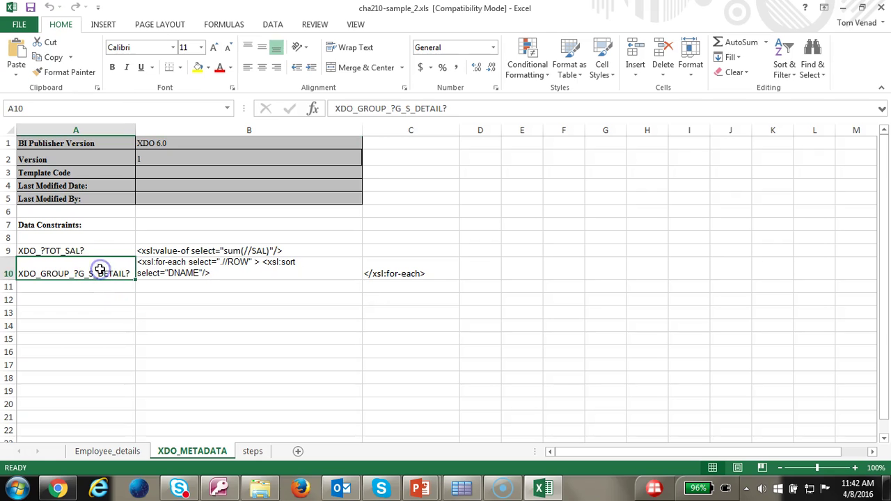
pyautogui.click(218, 271)
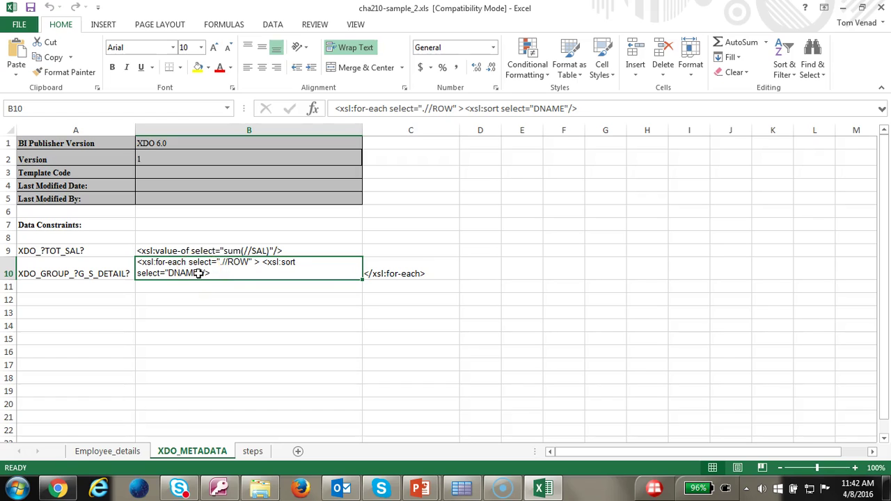
pyautogui.click(395, 275)
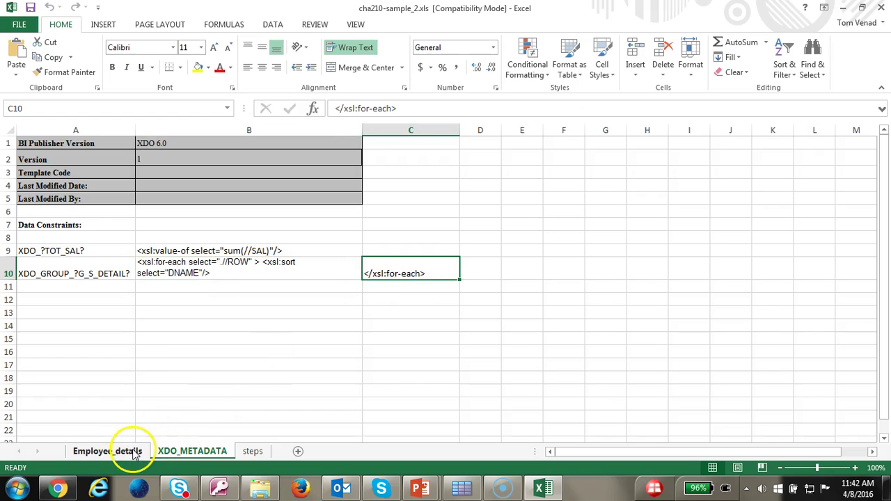
# Open the Name Manager from the Employee_details sheet of cha210-sample_2.xls to view its defined names
pyautogui.click(108, 451)
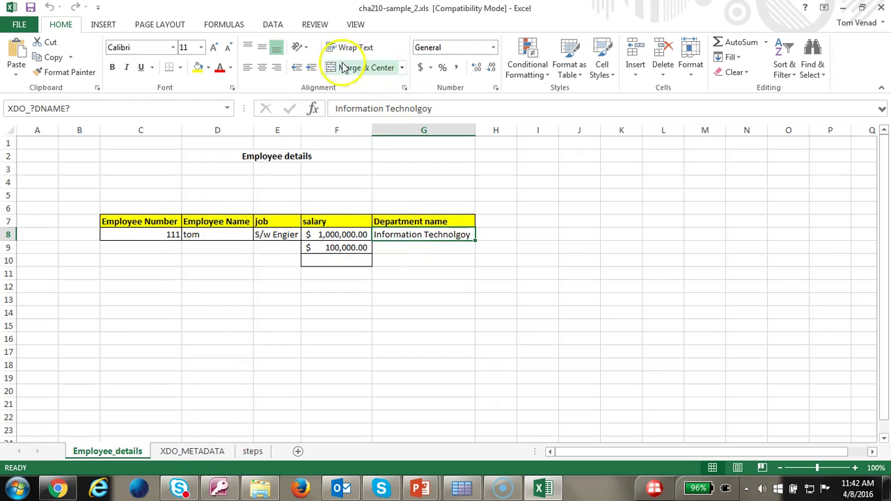
pyautogui.click(224, 25)
pyautogui.click(362, 66)
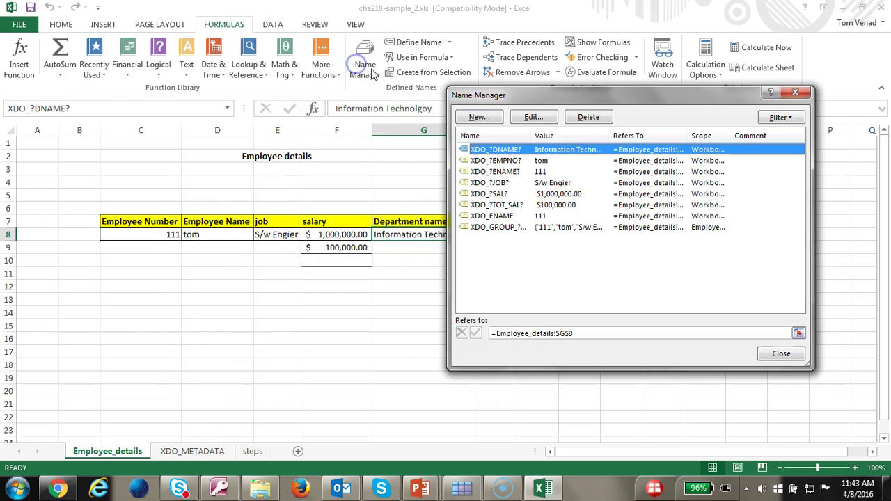
# Inspect the definition of the XDO_GROUP_?ROW? name that covers C8 to G8, leaving it as is
pyautogui.click(514, 228)
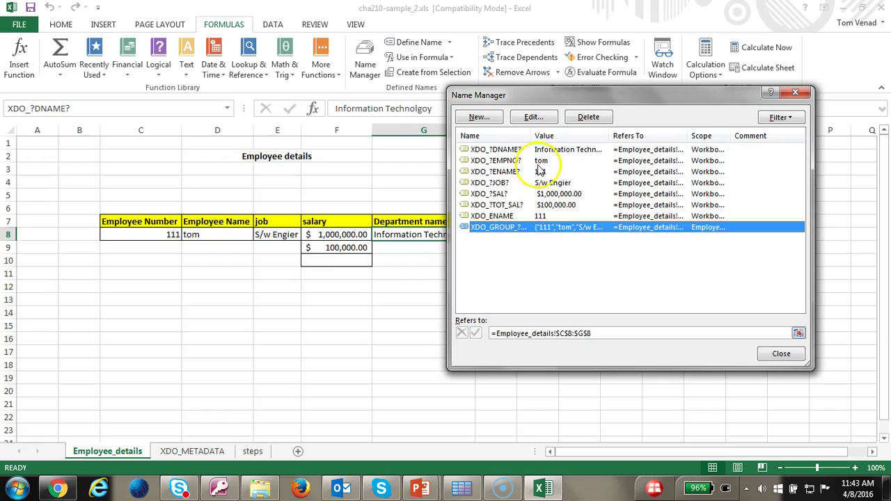
pyautogui.click(533, 117)
pyautogui.click(697, 290)
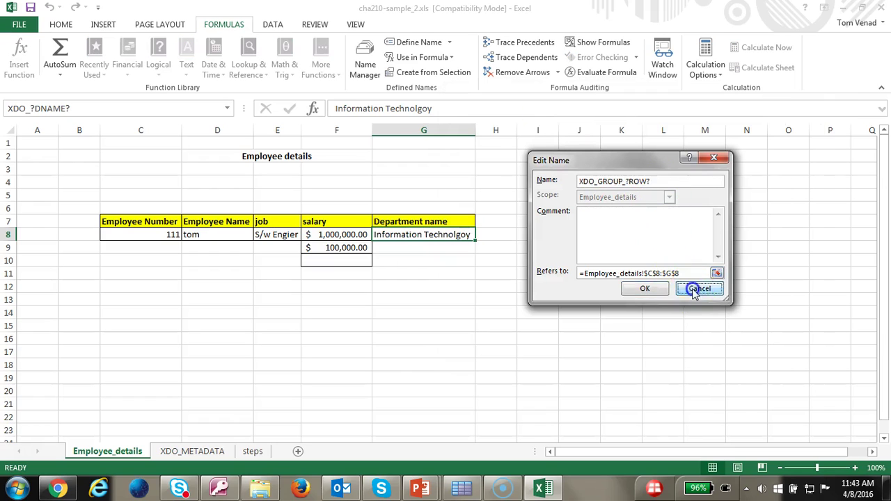
pyautogui.click(778, 353)
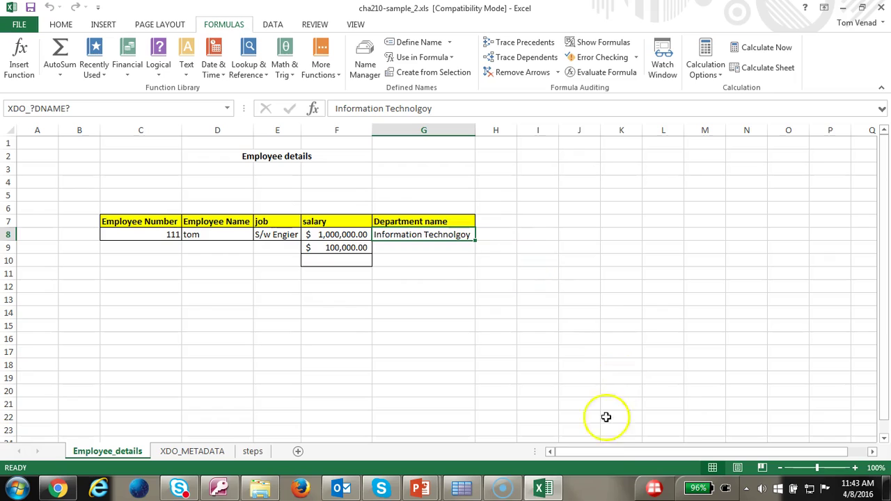
# Process cha210.xml with the cha210-sample_2.xls template in BI Publisher Template Viewer, and check the Department name order in the generated report
pyautogui.moveTo(465, 487)
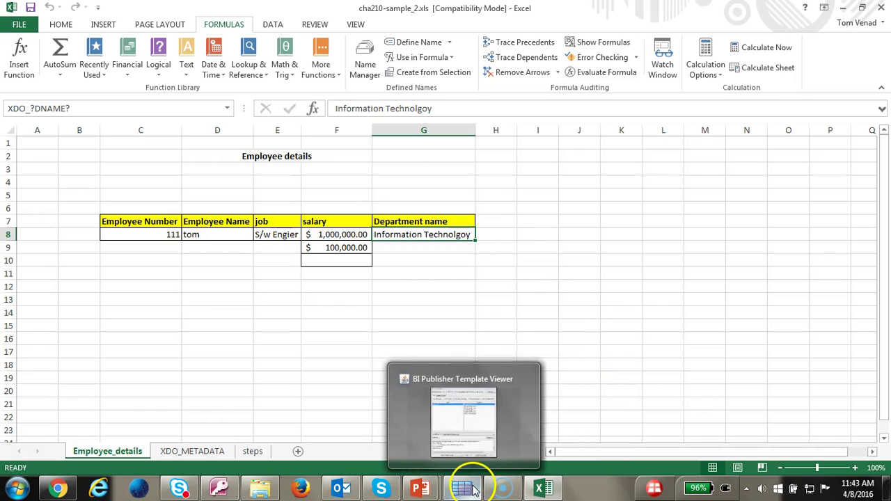
pyautogui.click(449, 449)
pyautogui.click(270, 68)
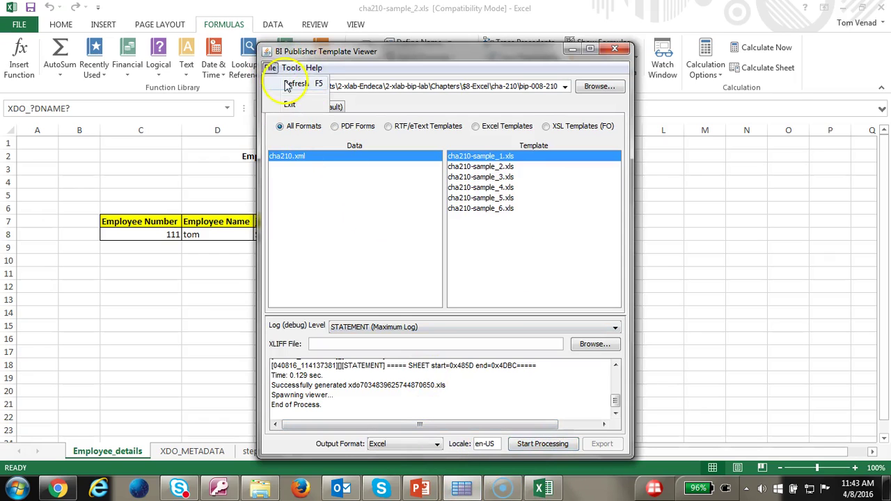
pyautogui.click(289, 86)
pyautogui.click(287, 156)
pyautogui.click(480, 166)
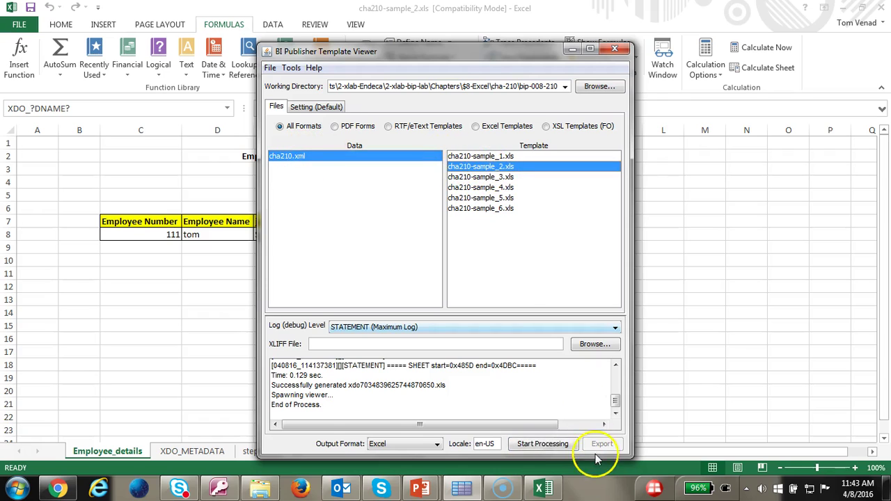
pyautogui.click(561, 449)
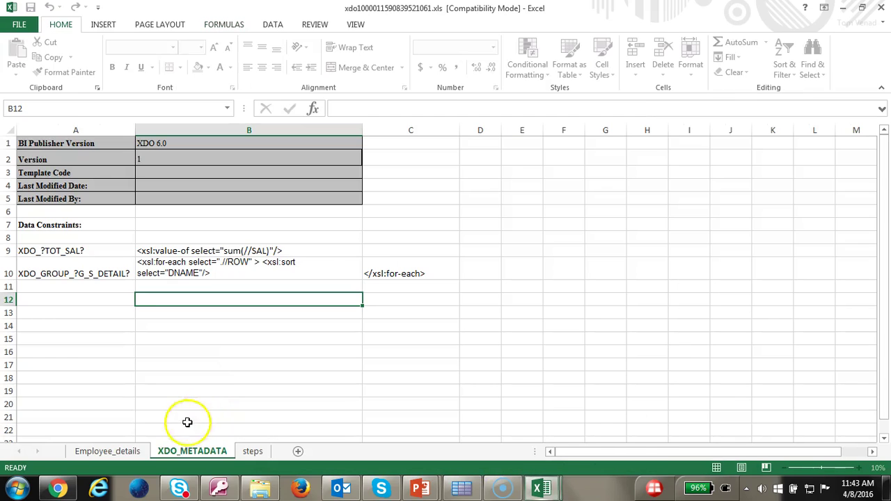
pyautogui.click(104, 451)
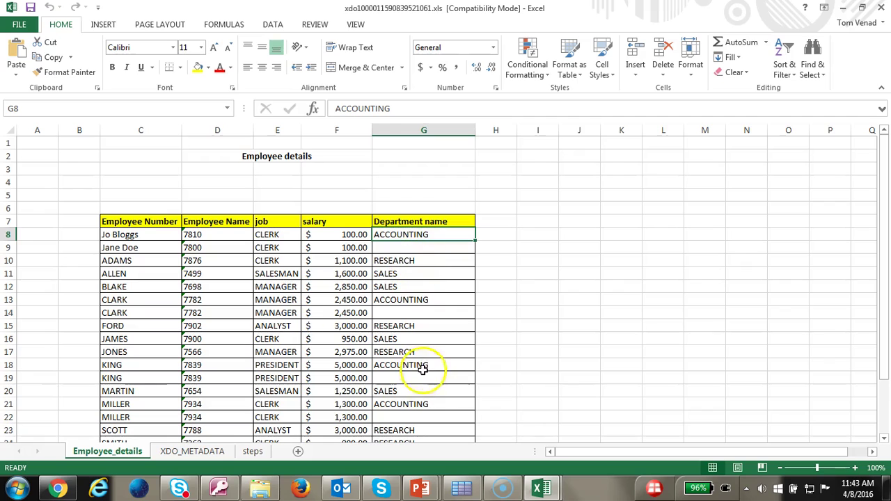
pyautogui.click(882, 10)
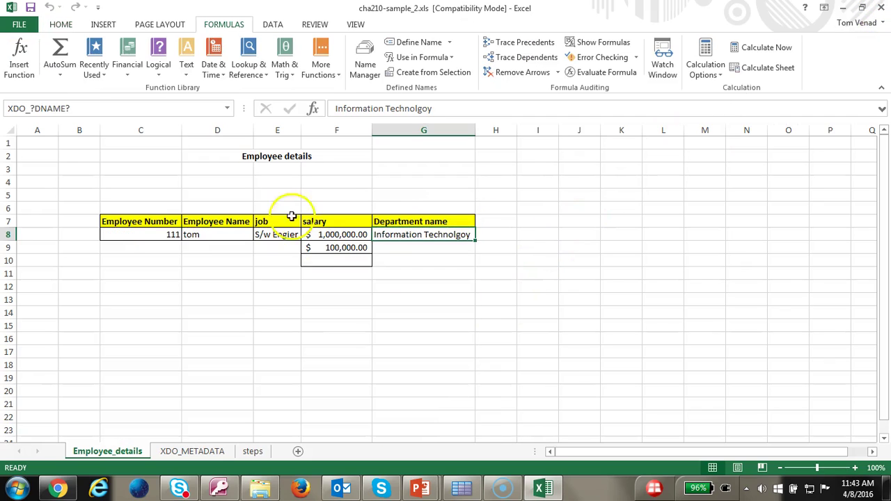
# Compare the row group's defined name, XDO_GROUP_?ROW?, with the group name in A10 of the XDO_METADATA sheet
pyautogui.click(365, 57)
pyautogui.click(536, 227)
pyautogui.click(534, 117)
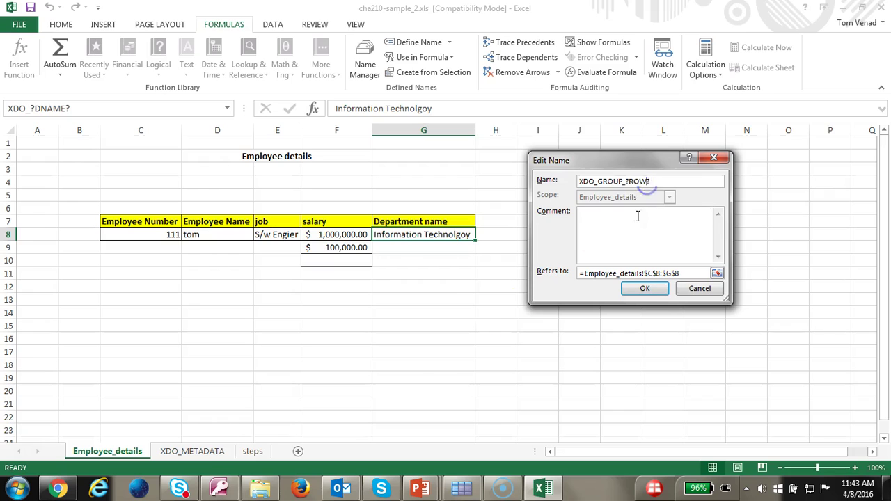
pyautogui.press('Return')
pyautogui.press('Escape')
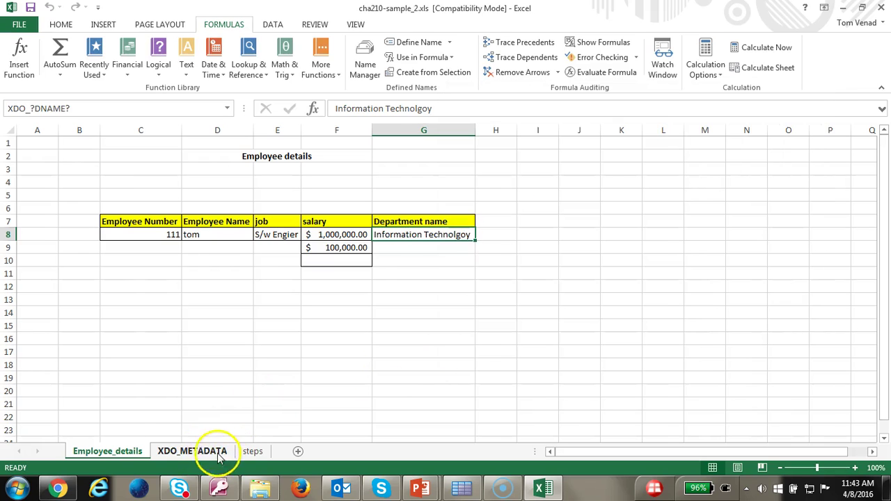
pyautogui.click(212, 454)
pyautogui.doubleClick(128, 282)
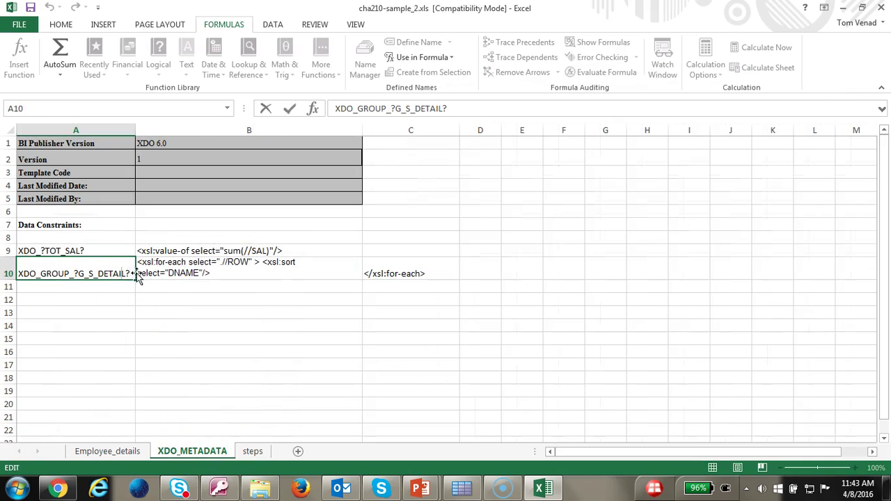
pyautogui.moveTo(129, 274); pyautogui.dragTo(20, 274)
pyautogui.press('Tab')
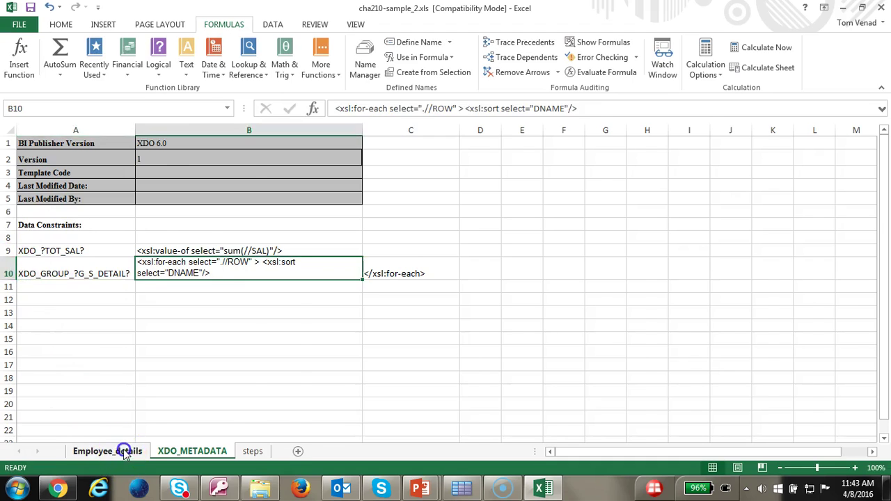
# Check the XDO_GROUP_?G_S_DETAIL? name definition for C8 to G8 on the Employee_details sheet of cha210-sample_3.xls
pyautogui.click(105, 453)
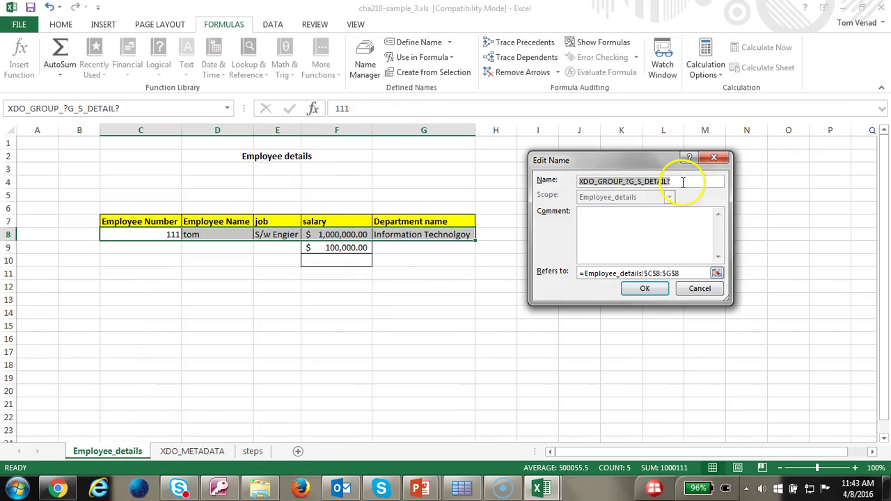
pyautogui.click(643, 290)
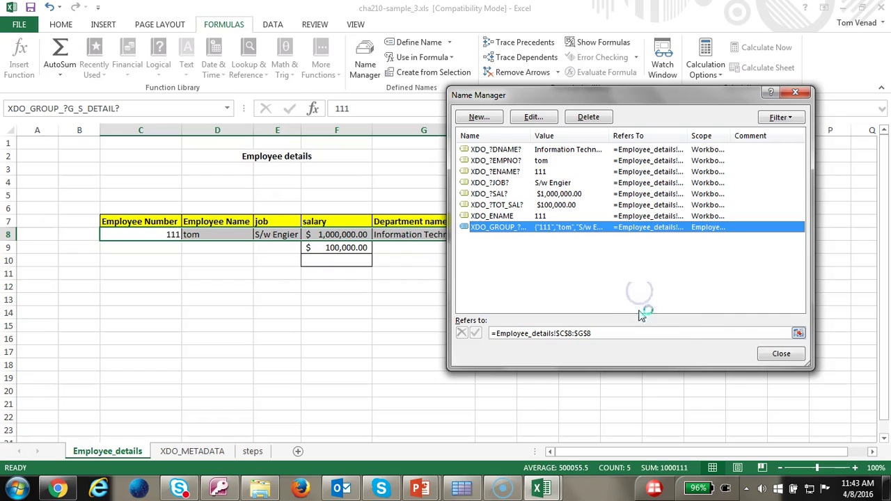
pyautogui.click(781, 353)
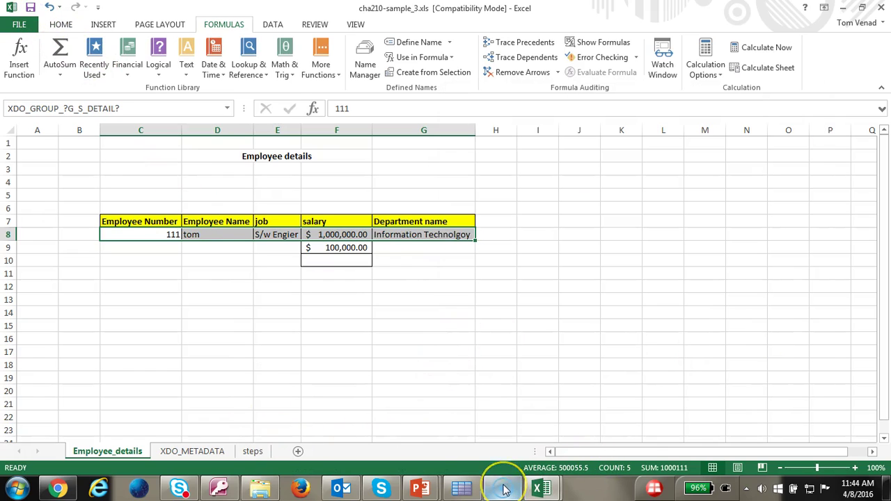
# Process cha210.xml with the cha210-sample_3.xls template to Excel output in BI Publisher Template Viewer
pyautogui.moveTo(505, 489)
pyautogui.moveTo(461, 490)
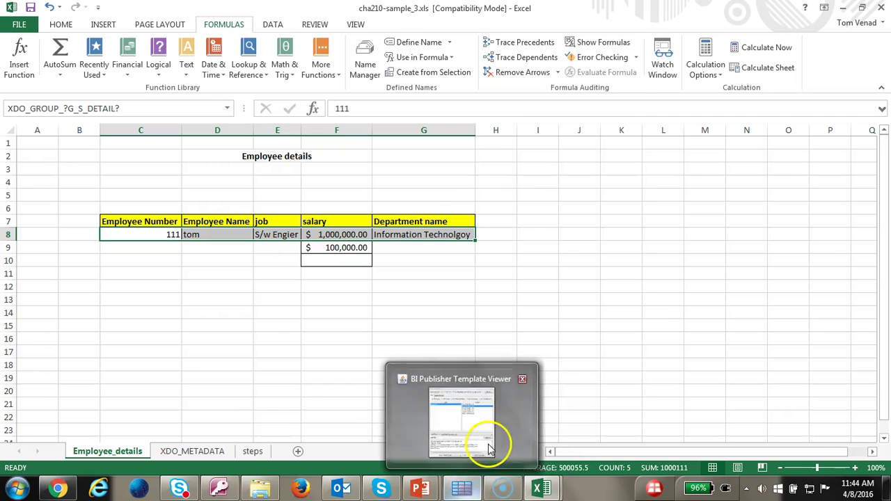
pyautogui.click(491, 438)
pyautogui.click(500, 178)
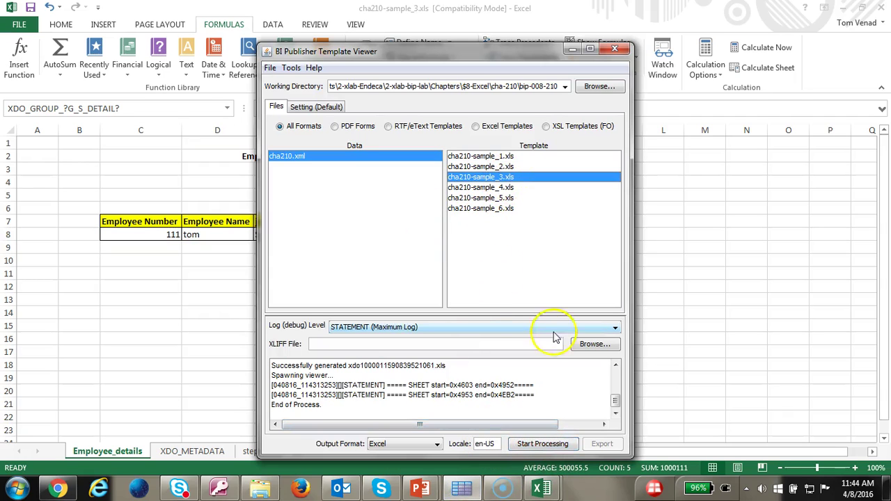
pyautogui.click(547, 446)
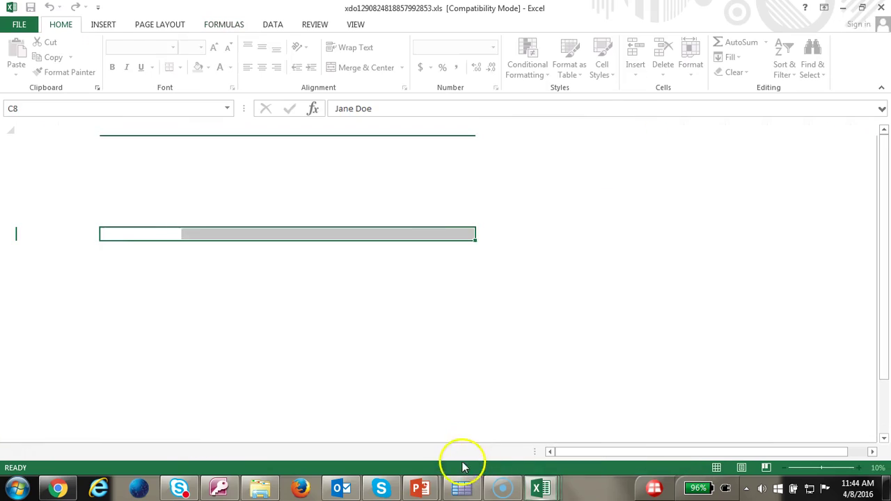
# Examine the order of the Department name column in the generated report, especially cells G8 to G12
pyautogui.click(416, 238)
pyautogui.scroll(-2, 408, 309)
pyautogui.scroll(2, 416, 319)
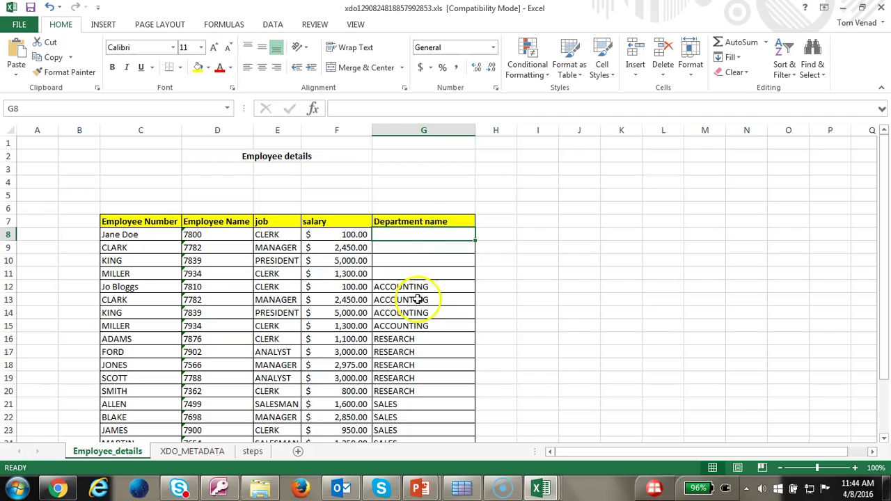
pyautogui.moveTo(420, 273); pyautogui.dragTo(420, 235)
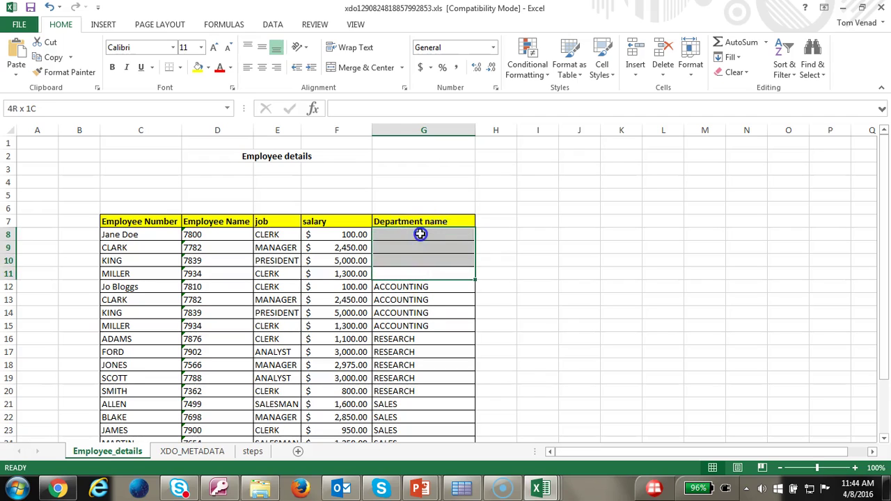
pyautogui.click(421, 235)
pyautogui.moveTo(423, 276); pyautogui.dragTo(424, 284)
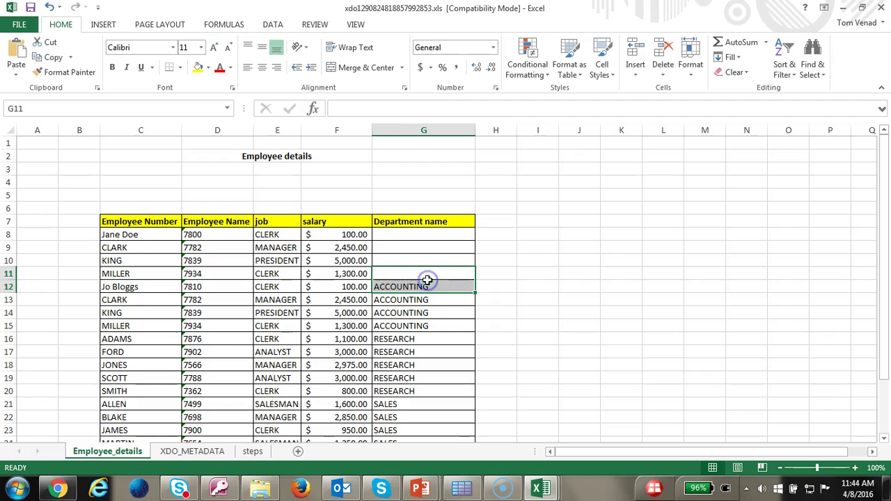
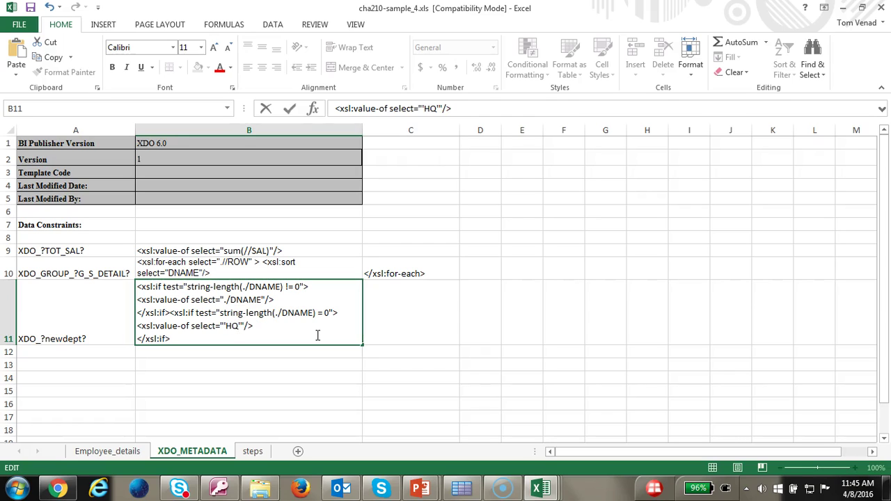
# Leave cell B11 of XDO_METADATA, process cha210.xml with cha210-sample_4.xls in BI Publisher Template Viewer, and view the report's Employee_details sheet
pyautogui.press('Tab')
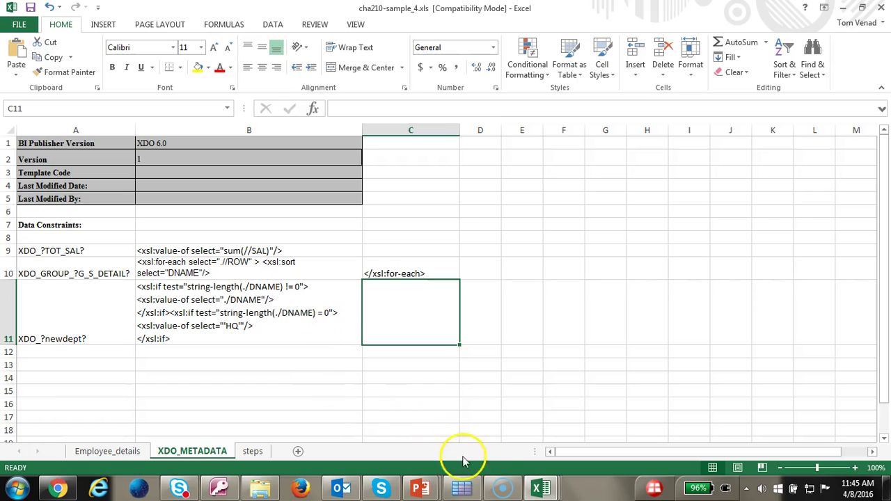
pyautogui.moveTo(462, 490)
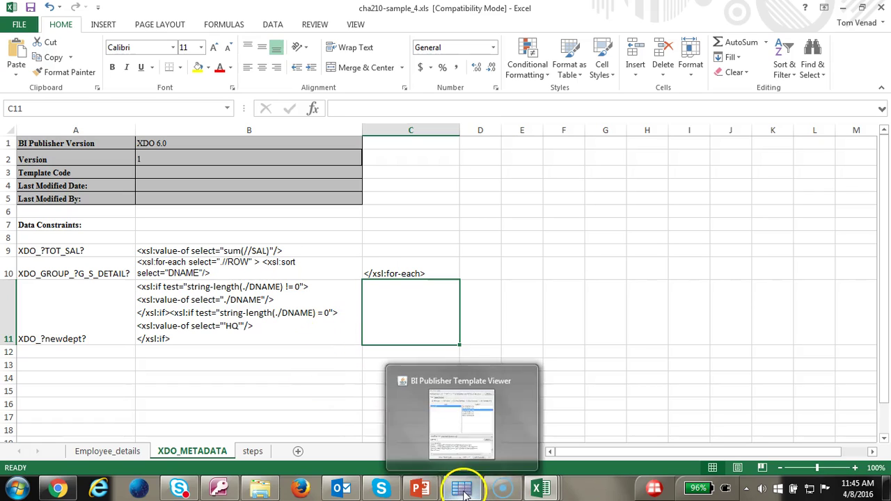
pyautogui.click(120, 451)
pyautogui.click(460, 489)
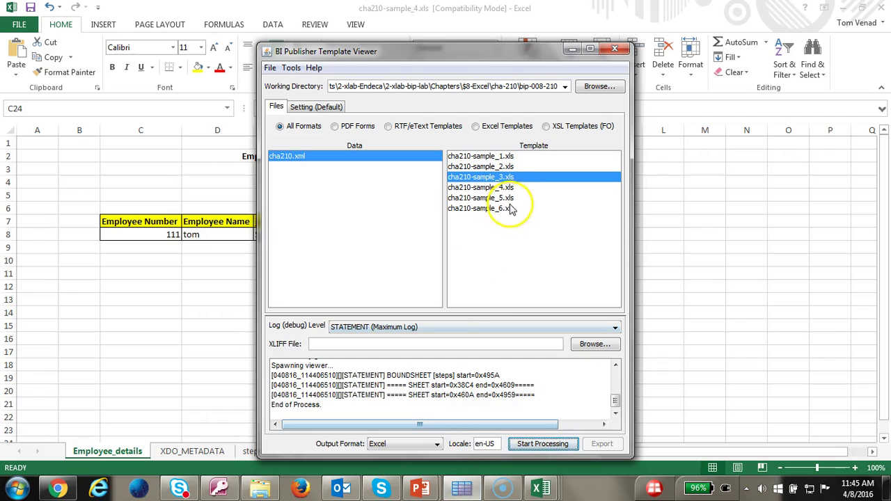
pyautogui.click(667, 434)
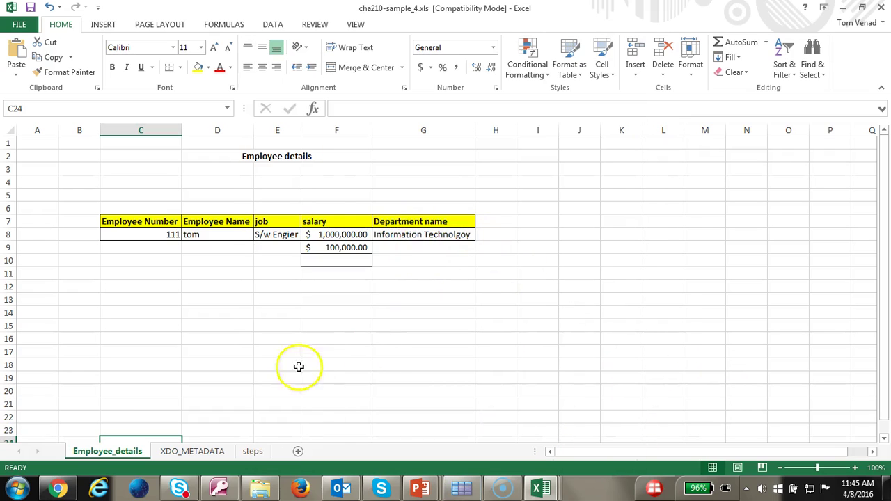
pyautogui.click(462, 490)
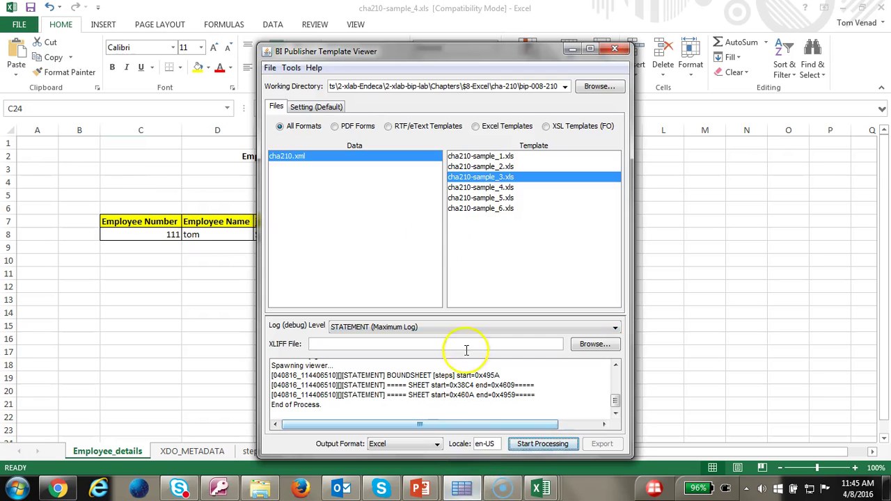
pyautogui.click(499, 187)
pyautogui.click(540, 445)
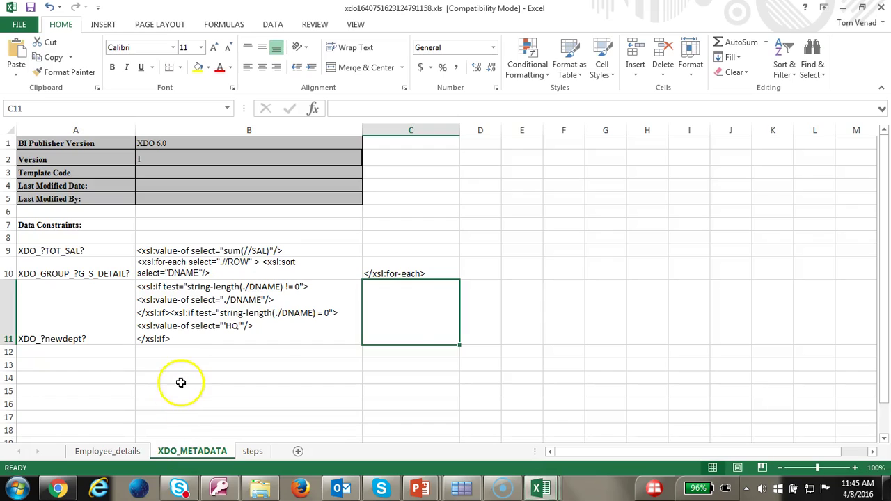
pyautogui.click(110, 451)
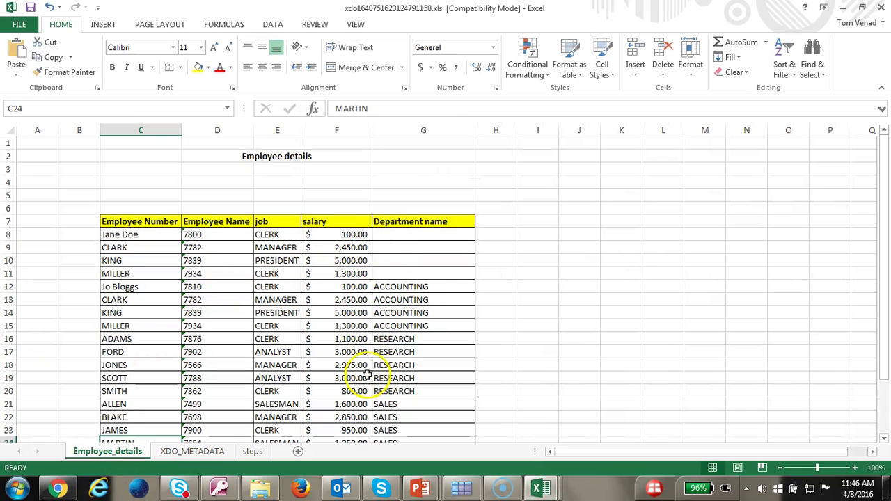
pyautogui.click(423, 130)
pyautogui.rightClick(423, 128)
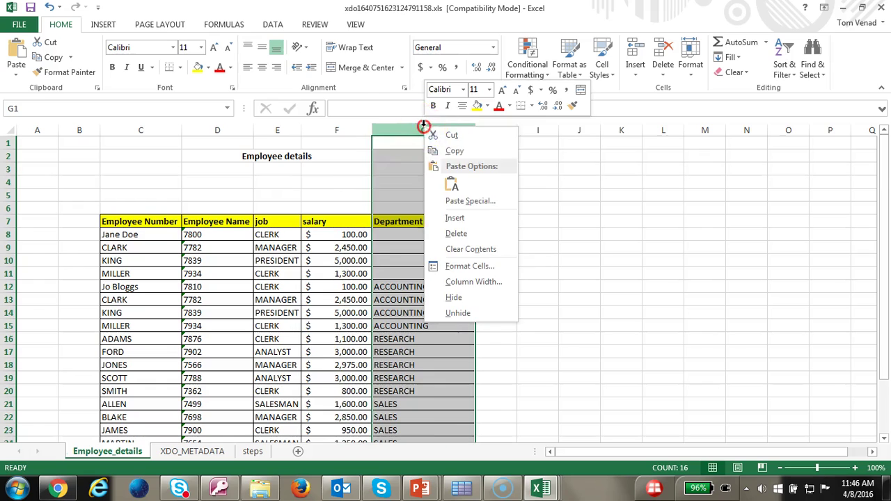
pyautogui.click(459, 218)
pyautogui.hotkey('ctrl', 'w')
pyautogui.click(447, 258)
pyautogui.hotkey('alt', 'Tab')
pyautogui.hotkey('alt', 'Tab')
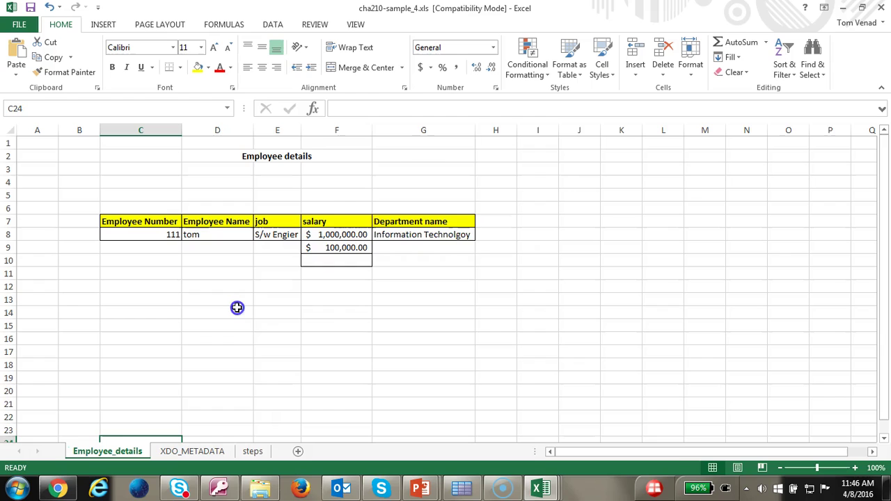
# Insert a column before Department name on the Employee_details sheet of cha210-sample_4.xls, and enter the header New Department Name in G7
pyautogui.click(430, 131)
pyautogui.rightClick(433, 131)
pyautogui.click(465, 225)
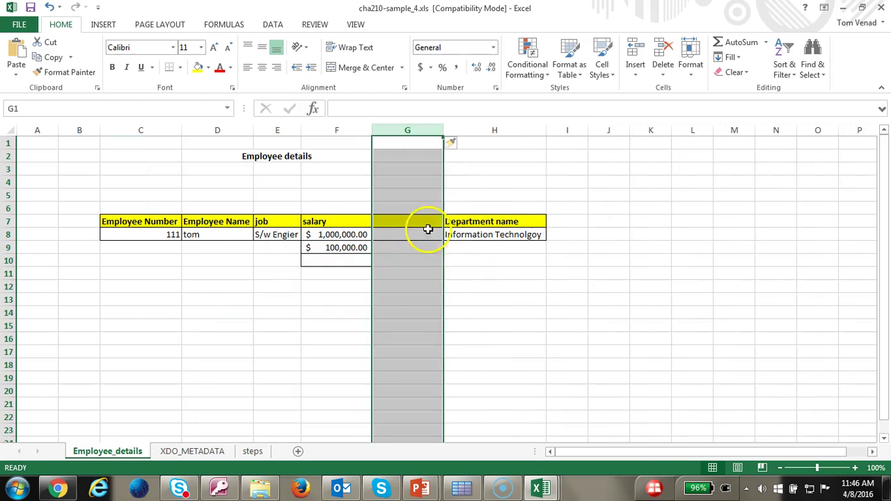
pyautogui.click(425, 229)
pyautogui.write('New Department N')
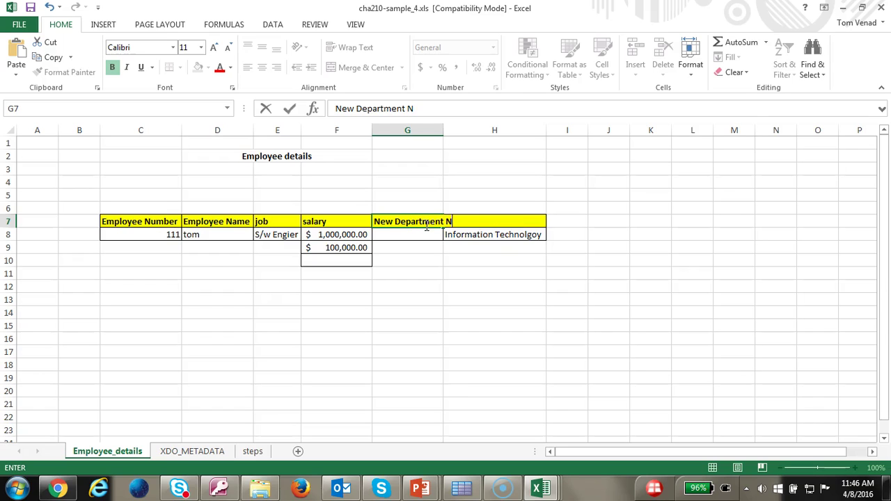
pyautogui.write('ame')
pyautogui.press('Tab')
pyautogui.click(424, 237)
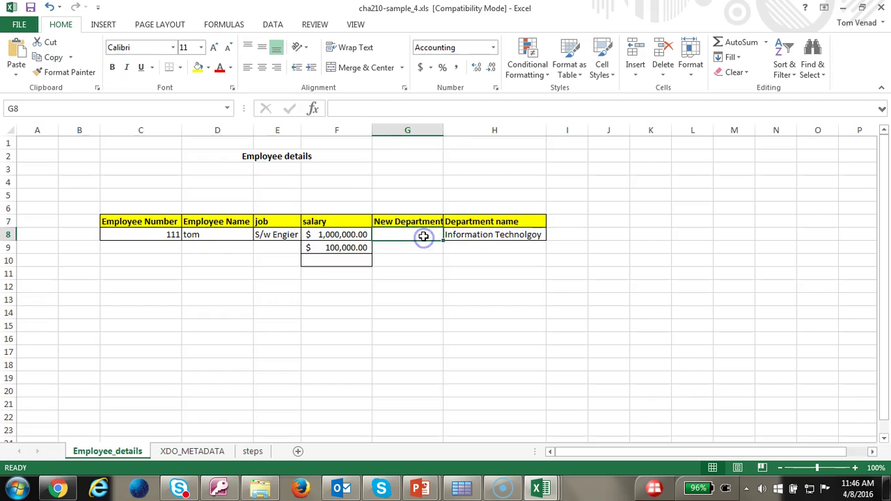
# Enter the placeholder text New Dept in cell G8 under the new department header
pyautogui.write('New De')
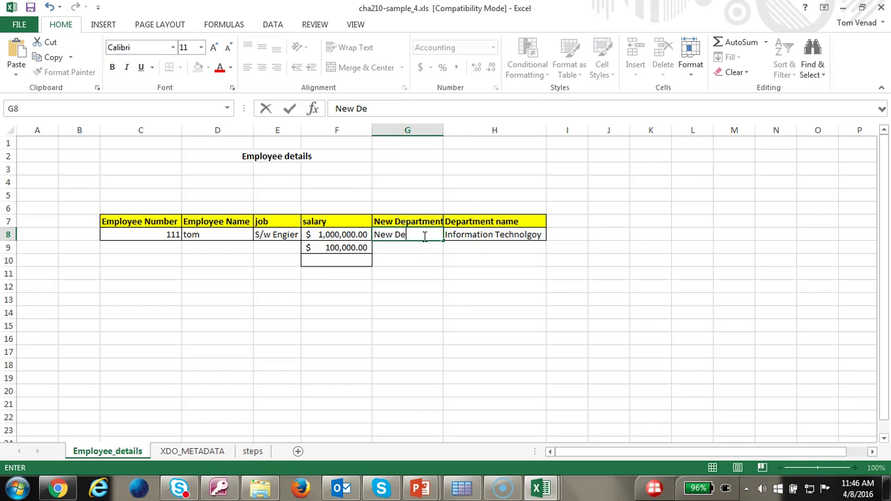
pyautogui.press('Tab')
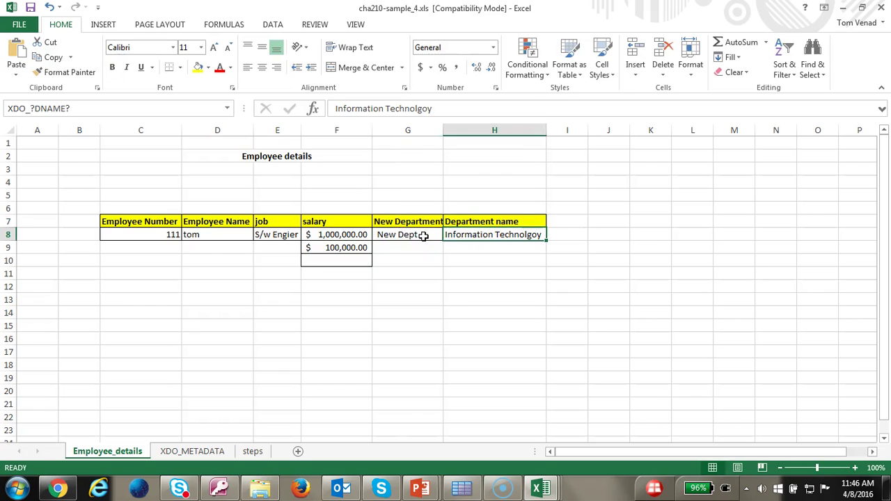
pyautogui.click(423, 236)
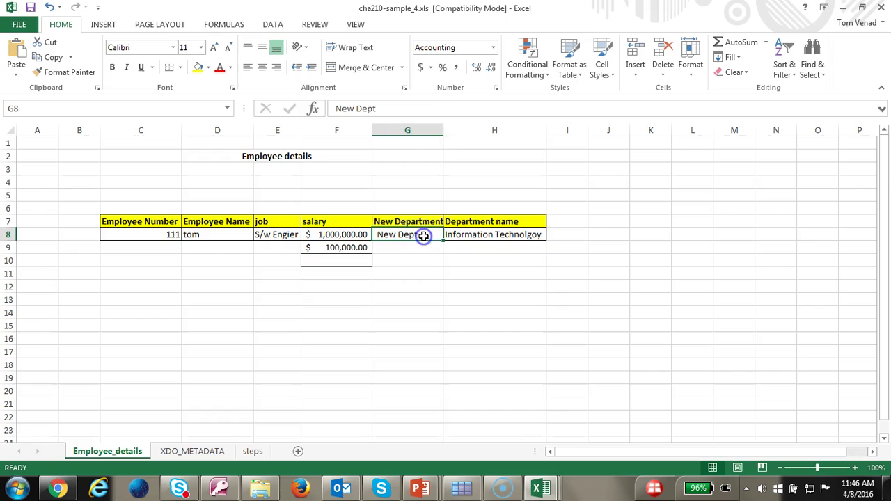
# Copy the name XDO_?newdept? from cell A11 of the XDO_METADATA sheet and return to cell G8 on Employee_details
pyautogui.click(271, 25)
pyautogui.click(226, 24)
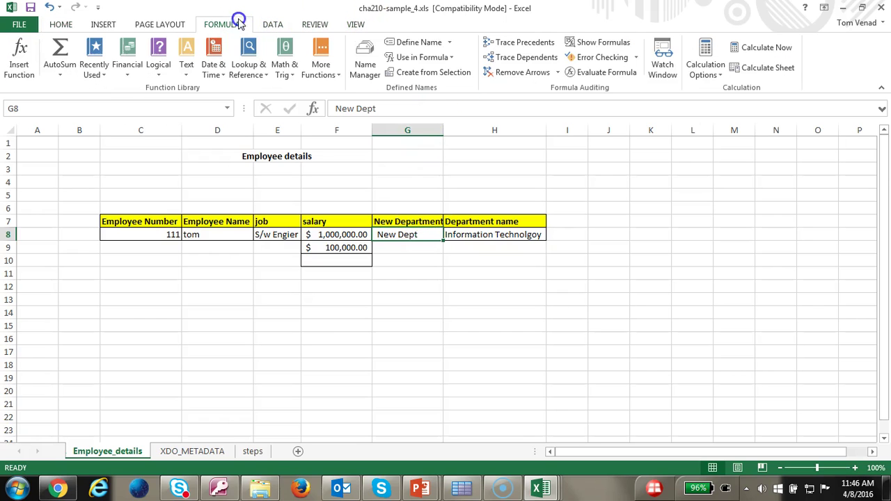
pyautogui.click(394, 42)
pyautogui.press('Escape')
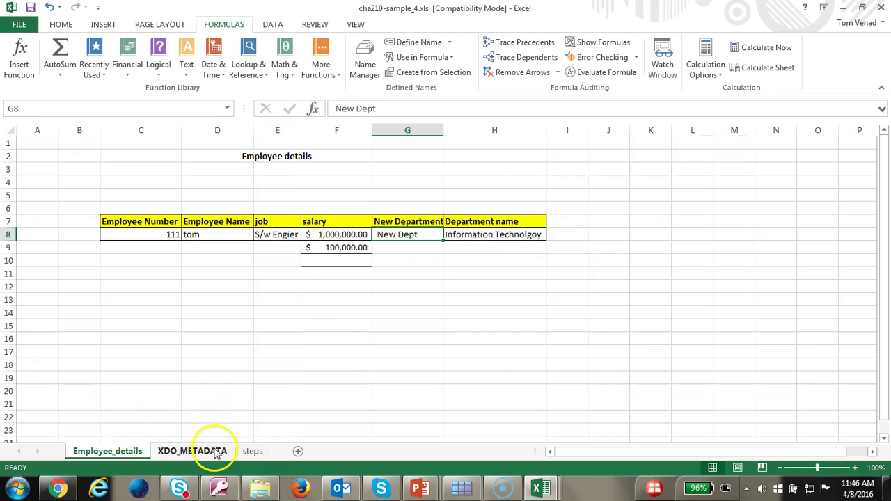
pyautogui.click(217, 452)
pyautogui.click(97, 333)
pyautogui.doubleClick(98, 333)
pyautogui.hotkey('ctrl', 'c')
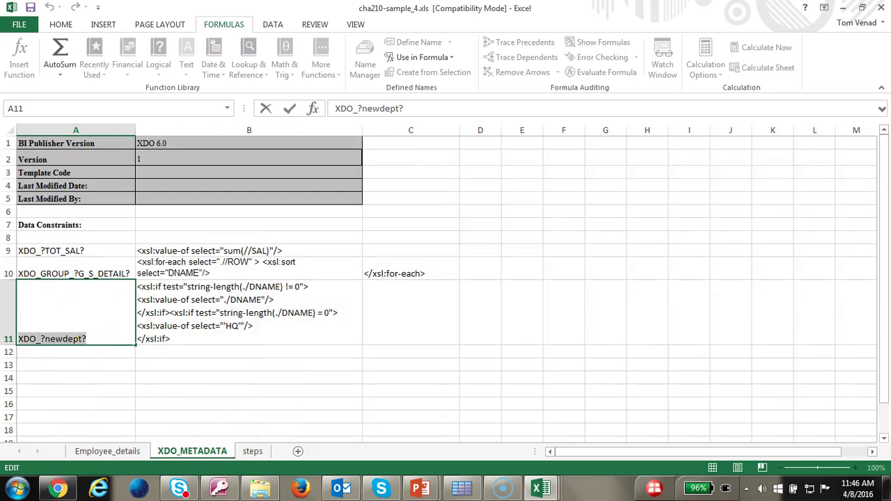
pyautogui.press('Tab')
pyautogui.hotkey('ctrl', 'pageup')
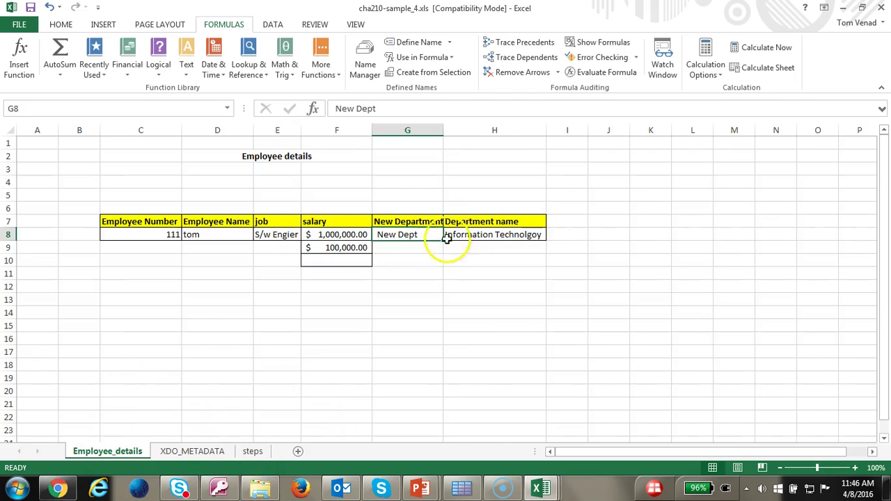
# Define the name XDO_?newdept? for cell G8, with its scope limited to the Employee_details sheet
pyautogui.click(424, 42)
pyautogui.hotkey('ctrl', 'v')
pyautogui.click(669, 197)
pyautogui.click(638, 219)
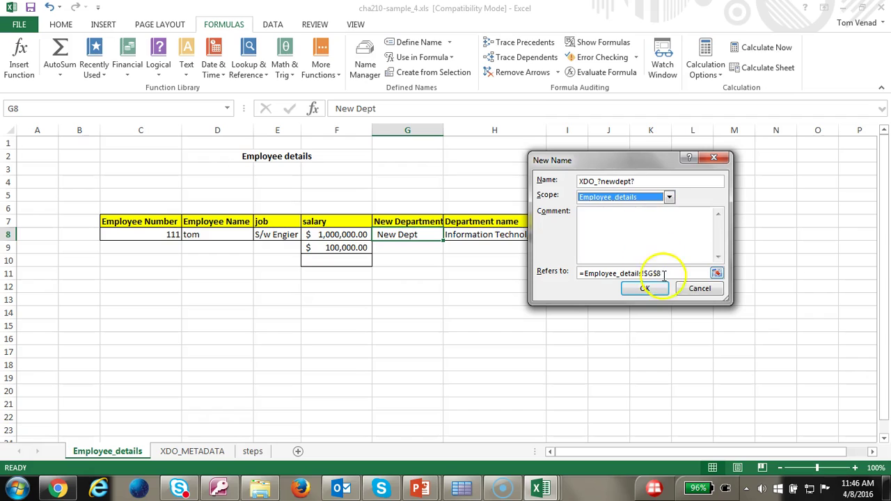
pyautogui.click(674, 274)
pyautogui.click(647, 288)
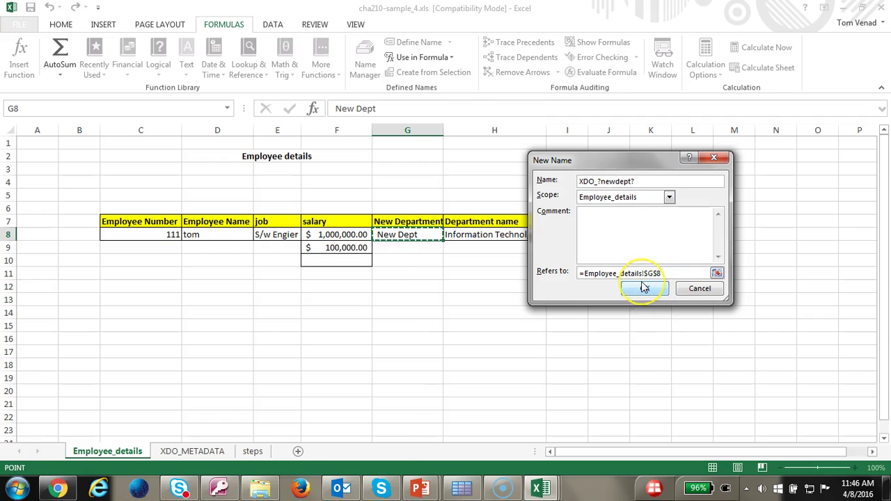
pyautogui.click(644, 289)
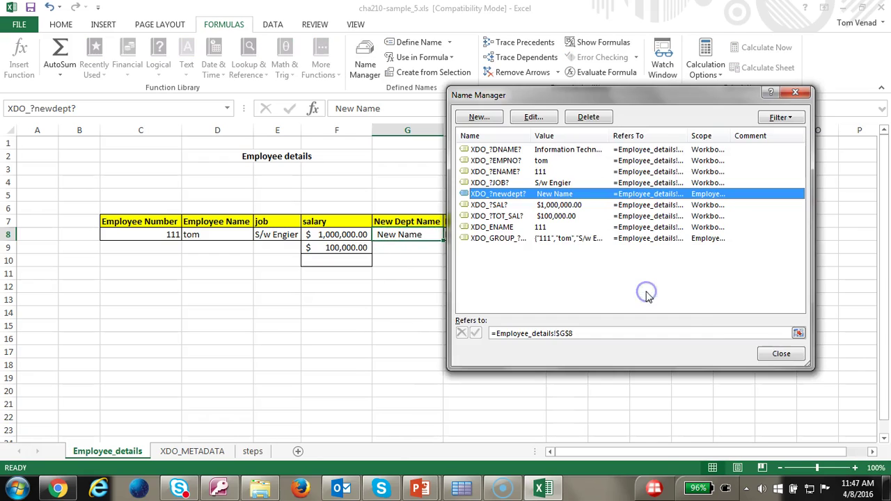
pyautogui.click(769, 355)
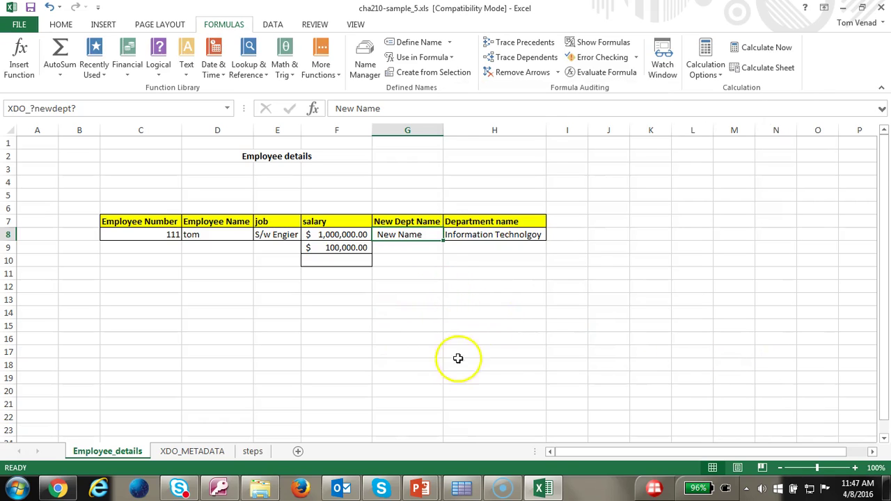
# Process cha210.xml with cha210-sample_5.xls in BI Publisher Template Viewer, and compare the report's New Dept Name and Department name columns
pyautogui.click(461, 490)
pyautogui.click(494, 385)
pyautogui.click(506, 201)
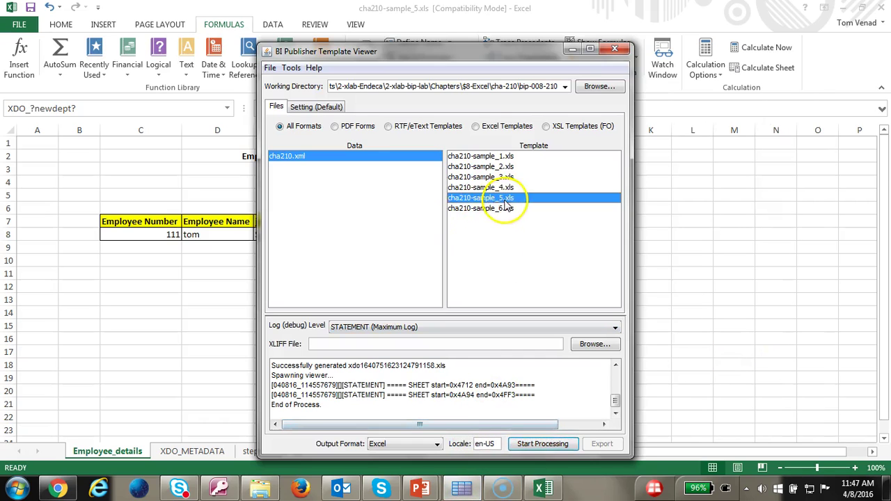
pyautogui.click(536, 444)
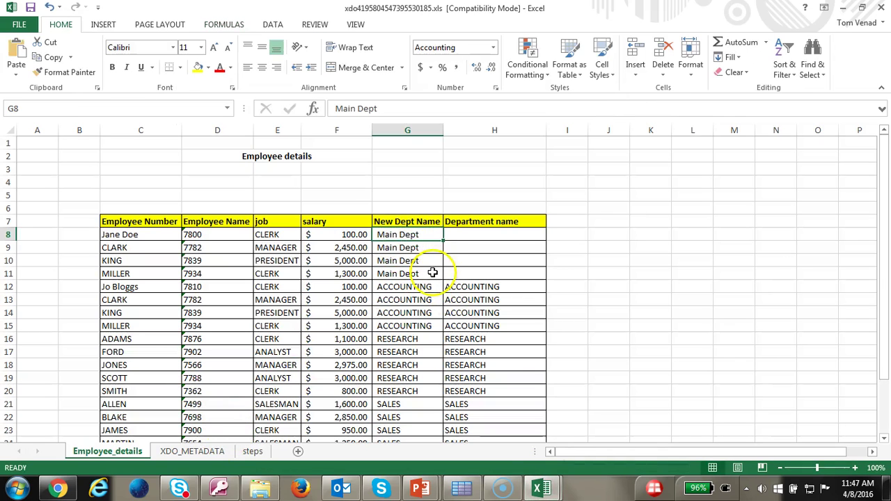
pyautogui.click(462, 236)
pyautogui.click(404, 235)
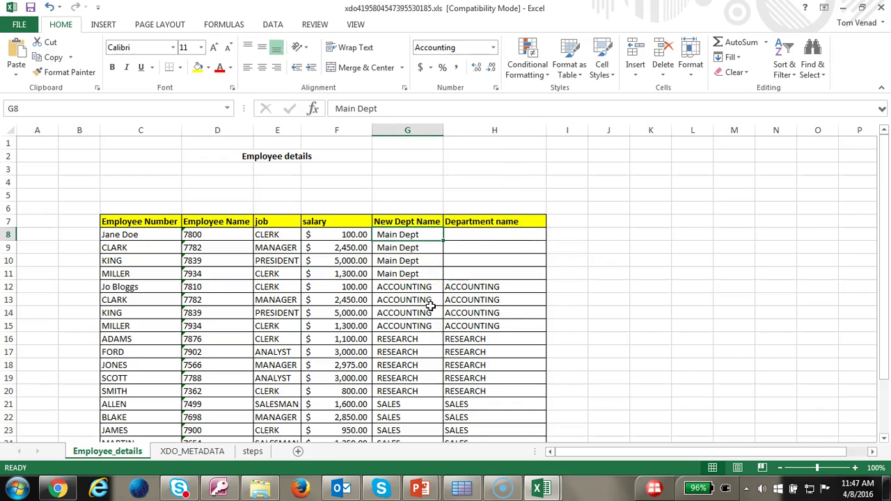
pyautogui.click(486, 287)
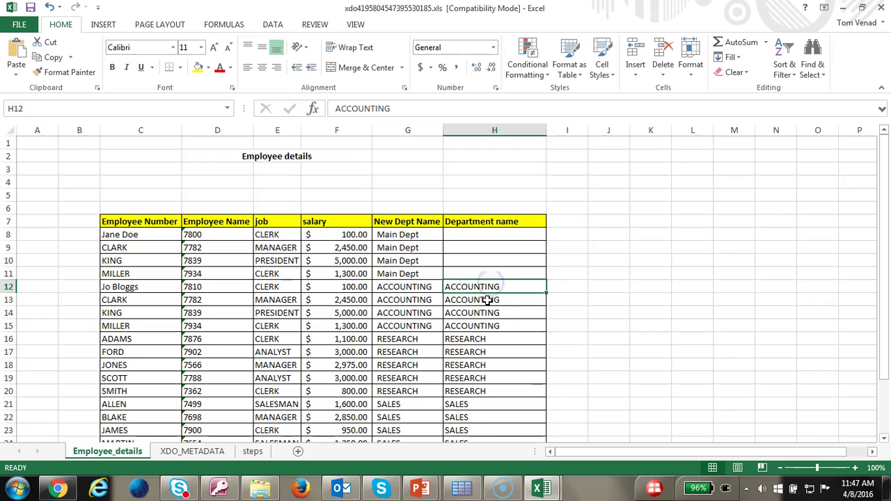
pyautogui.click(407, 223)
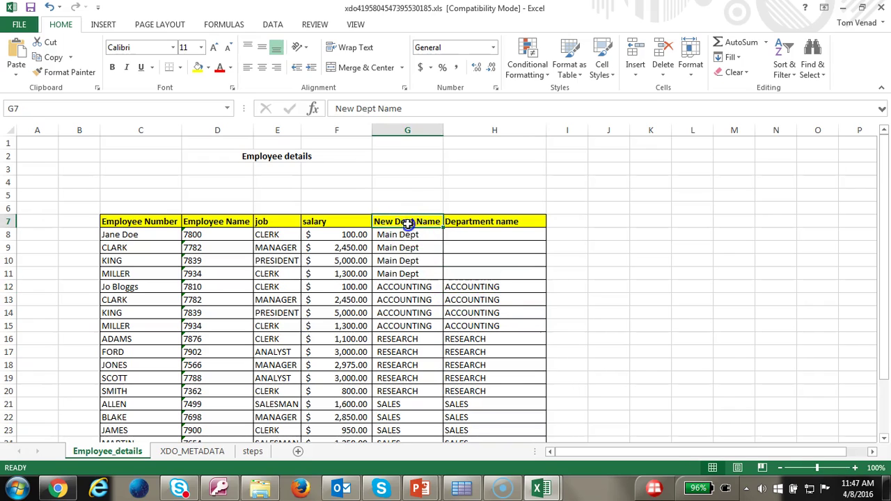
pyautogui.moveTo(407, 222); pyautogui.dragTo(408, 261)
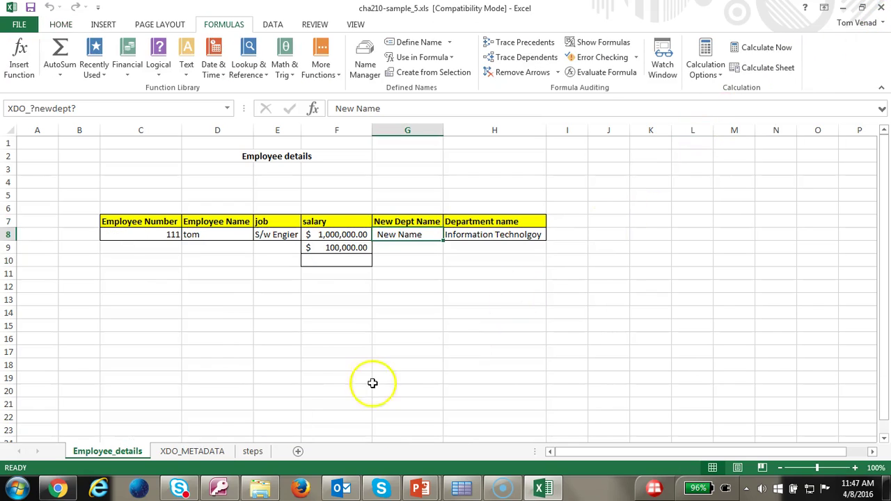
# Move the XDO_GROUP_?G_S_DETAIL? row on the XDO_METADATA sheet of cha210-sample_5.xls from row 10 to row 12, below XDO_?newdept?
pyautogui.click(187, 456)
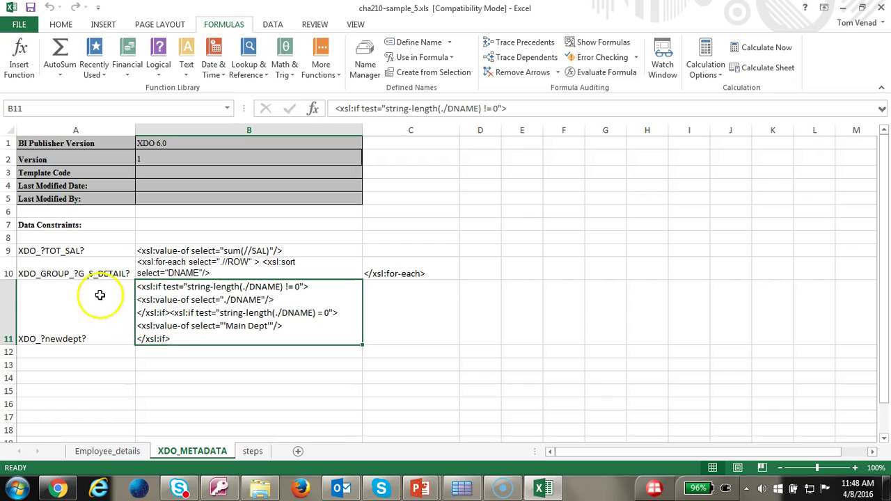
pyautogui.click(8, 273)
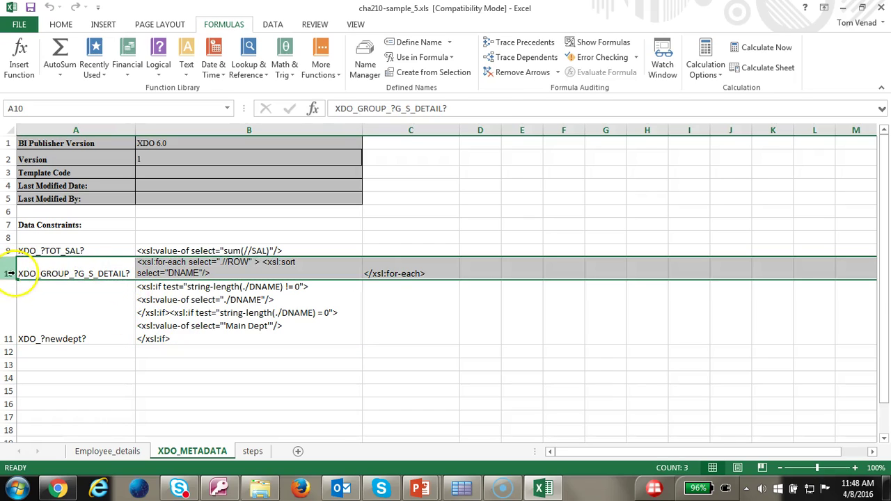
pyautogui.hotkey('ctrl', 'c')
pyautogui.click(80, 354)
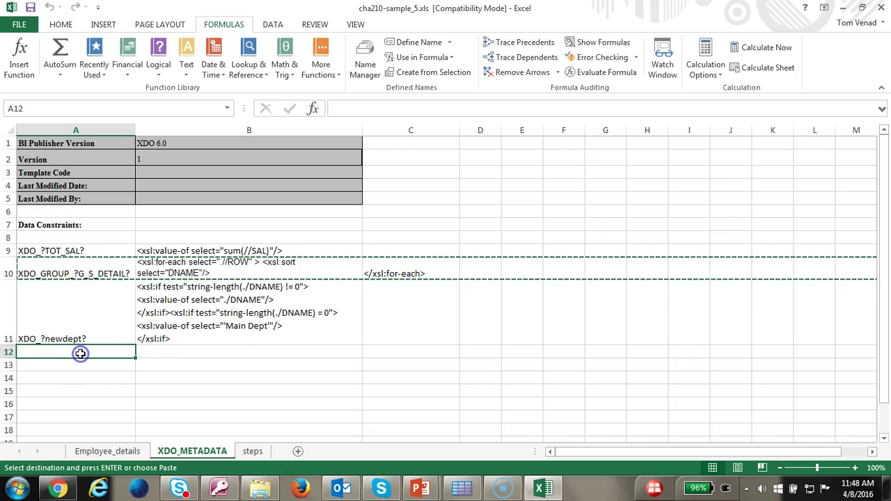
pyautogui.hotkey('ctrl', 'v')
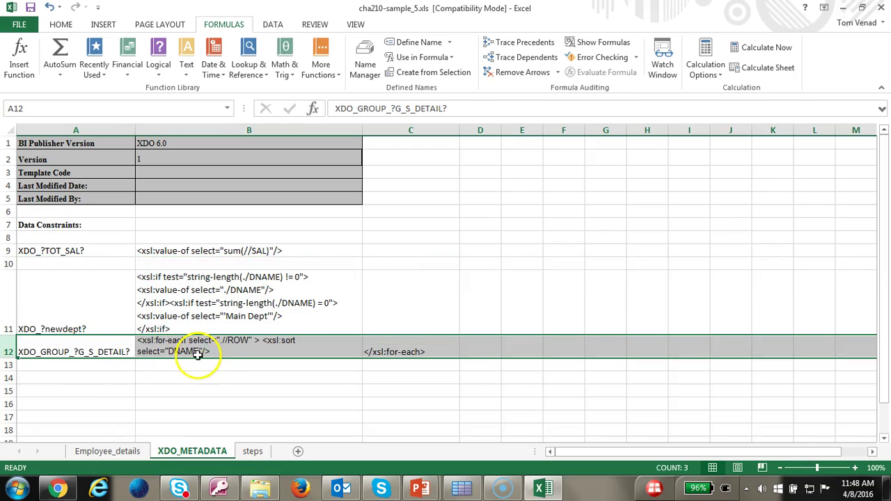
# Change the xsl:sort expression in cell B12 to select="newdept"
pyautogui.doubleClick(197, 353)
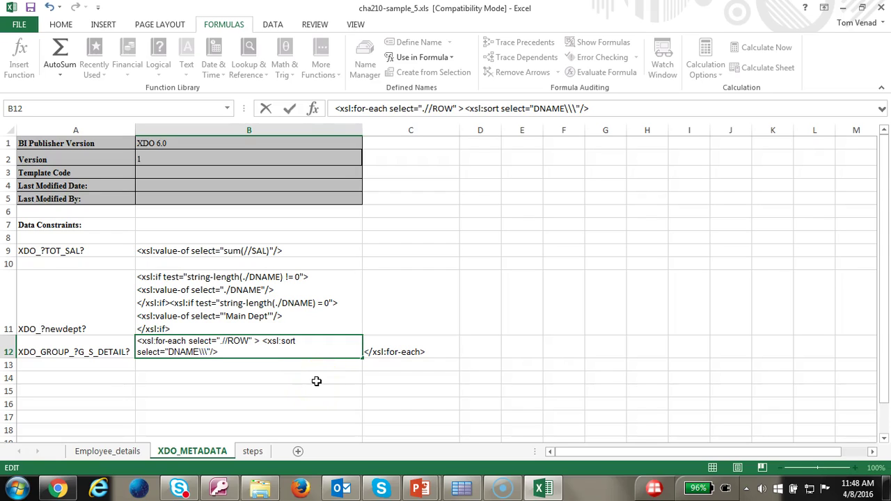
pyautogui.press('BackSpace')
pyautogui.press('BackSpace')
pyautogui.press('BackSpace')
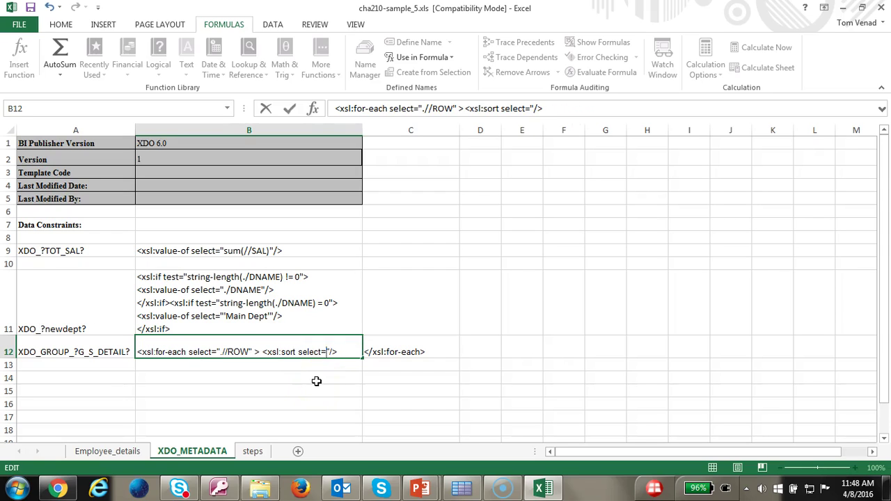
pyautogui.press('BackSpace')
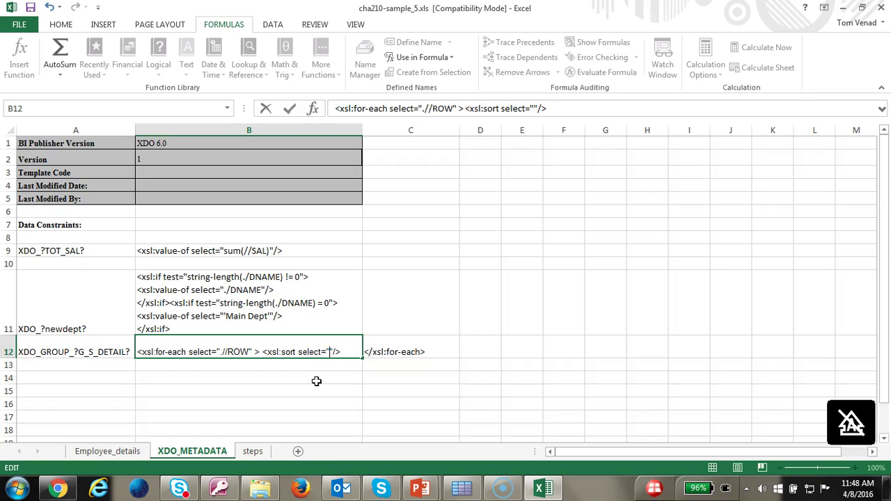
pyautogui.write('newdept')
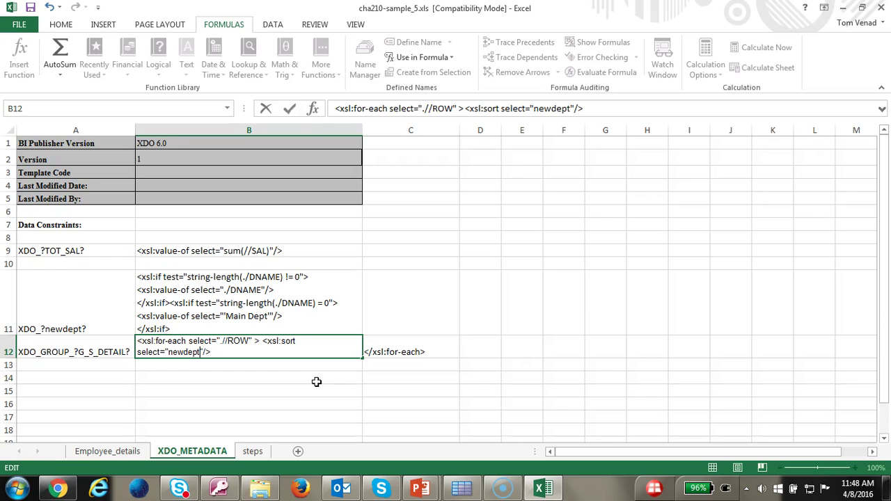
pyautogui.press('Tab')
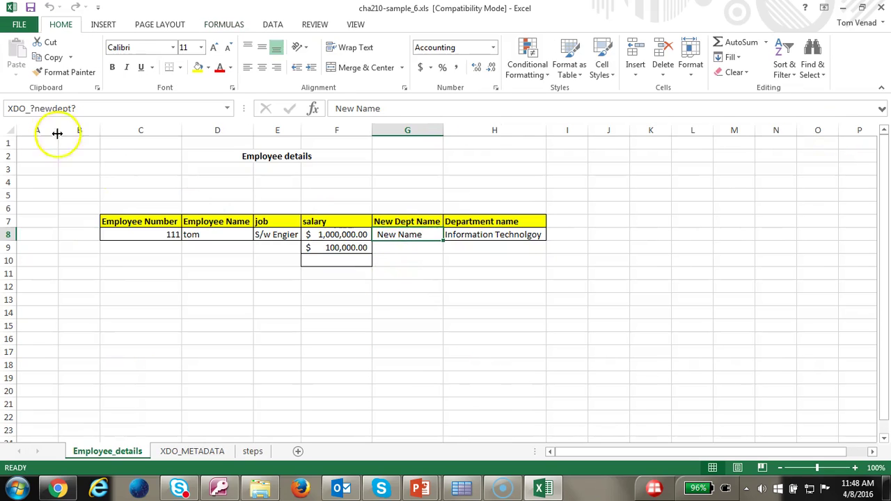
# Process cha210.xml with cha210-sample_6.xls in BI Publisher Template Viewer, and view the report's Employee_details sheet
pyautogui.click(461, 487)
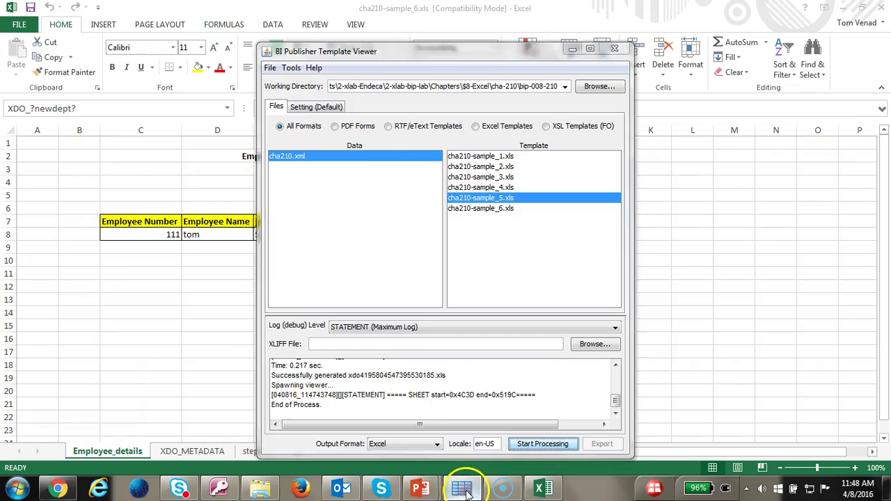
pyautogui.click(496, 208)
pyautogui.click(548, 449)
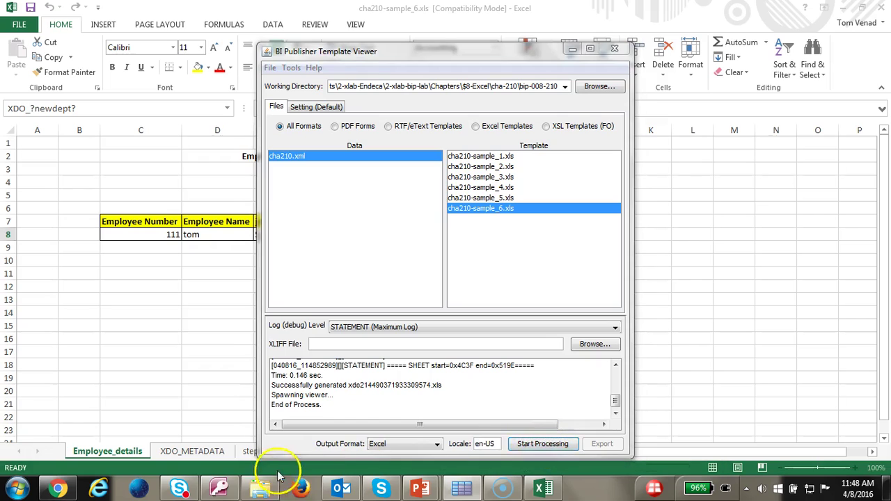
pyautogui.moveTo(195, 484)
pyautogui.click(175, 283)
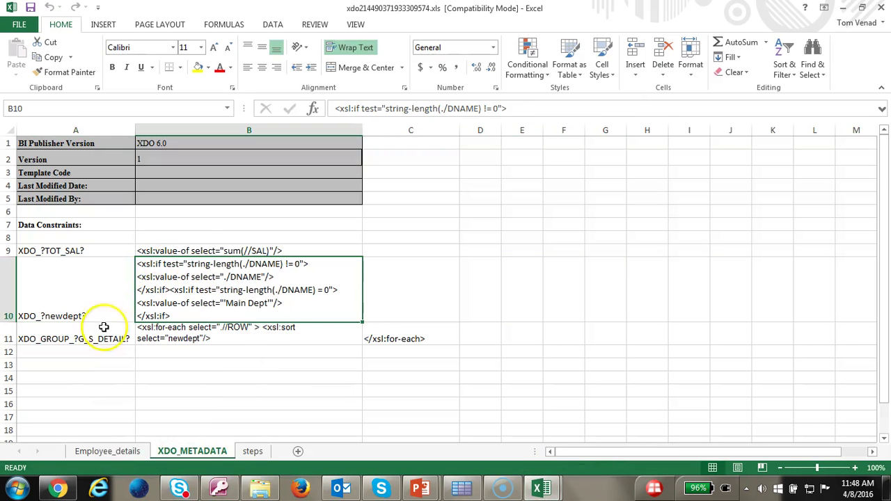
pyautogui.click(103, 451)
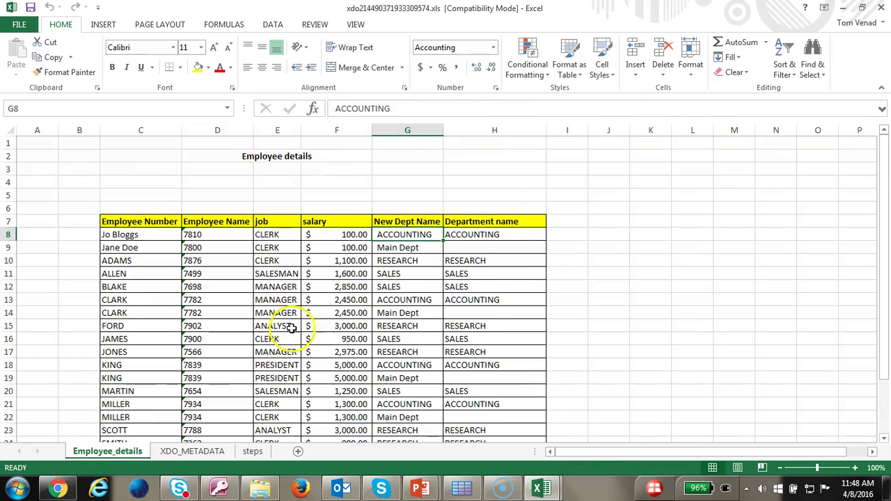
# Examine the sort order of the New Dept Name column, especially cells G8 and G9, and close the generated report
pyautogui.click(421, 248)
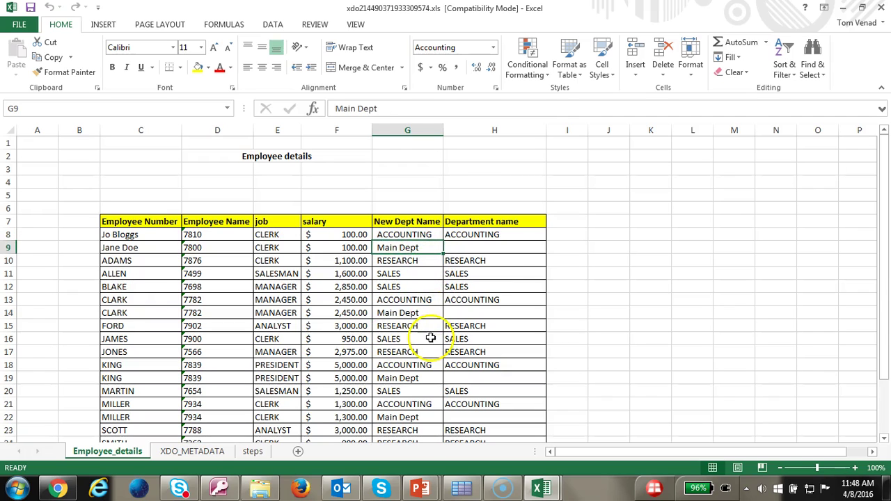
pyautogui.click(505, 246)
pyautogui.click(391, 250)
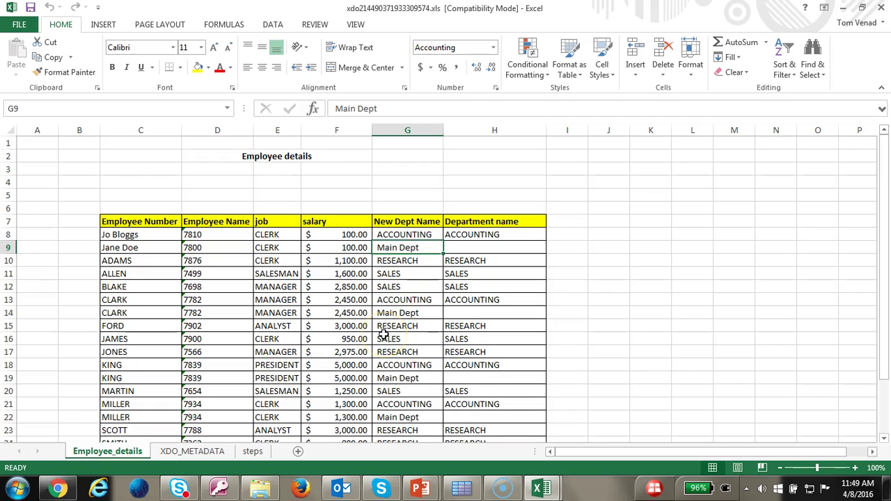
pyautogui.click(414, 235)
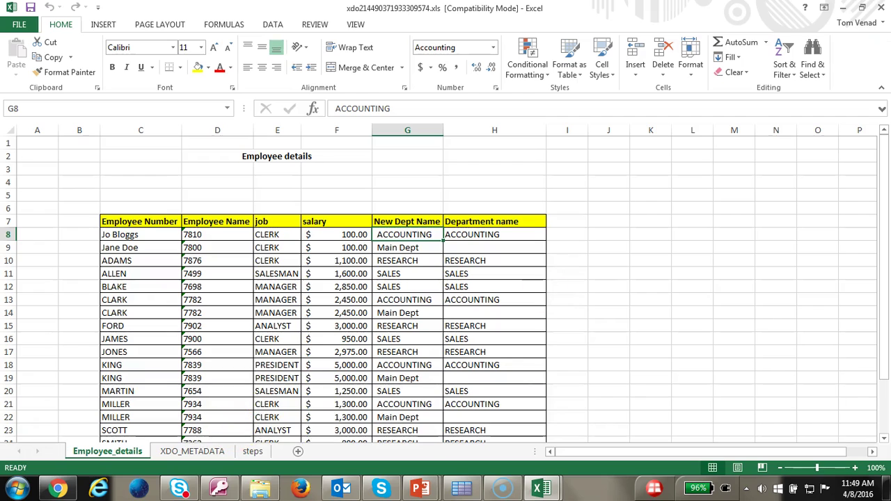
pyautogui.click(881, 7)
# Rename the defined name of cell G8 in cha210-sample_6.xls to XDO_?NEWDEPT?
pyautogui.click(49, 108)
pyautogui.click(38, 109)
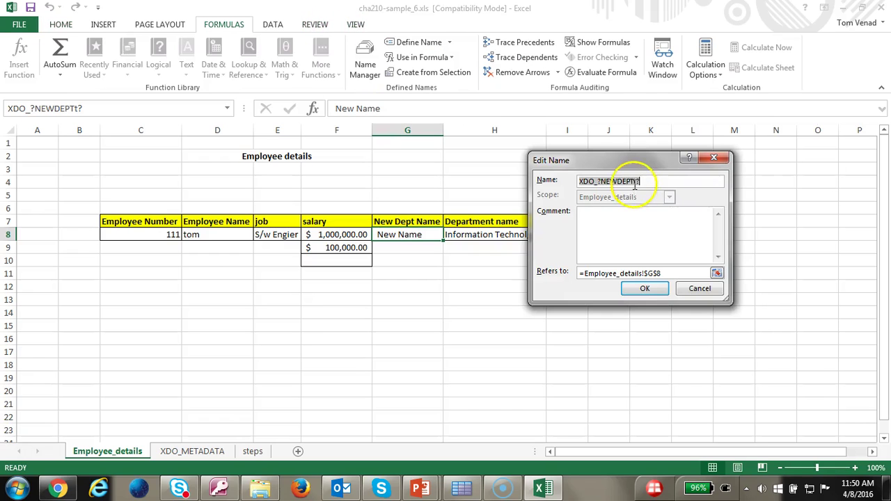
pyautogui.click(635, 182)
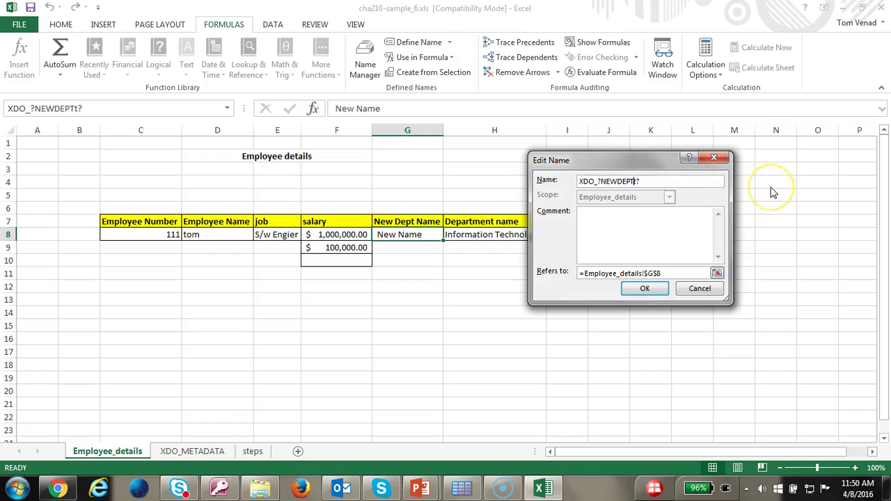
pyautogui.click(644, 288)
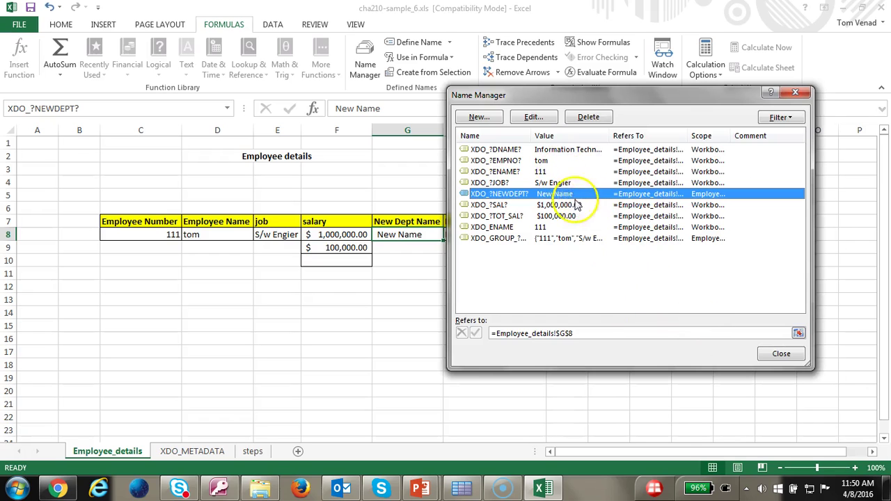
pyautogui.click(533, 117)
pyautogui.click(663, 291)
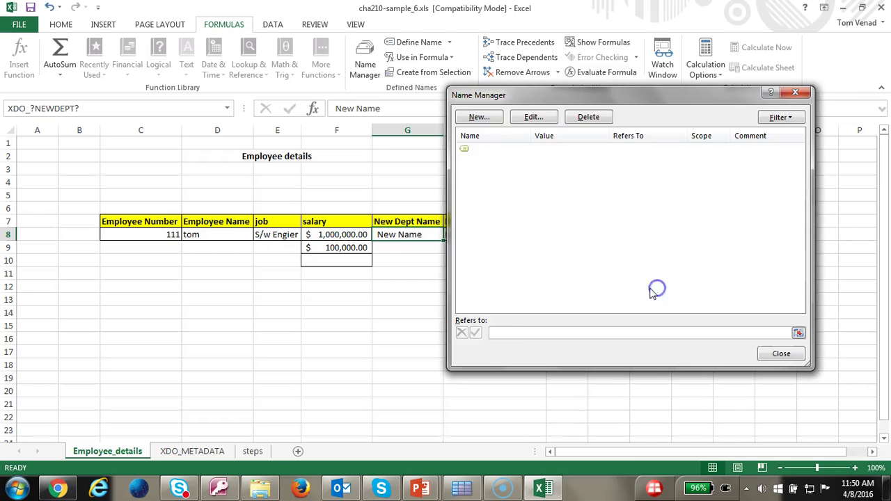
pyautogui.click(780, 297)
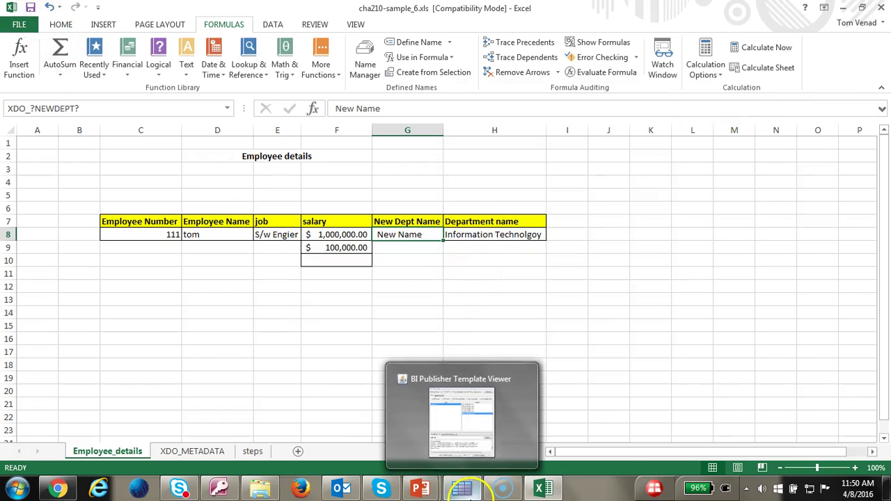
# Switch to BI Publisher Template Viewer, refresh its file list, and process cha210.xml with cha210-sample_6.xls
pyautogui.click(467, 491)
pyautogui.click(270, 68)
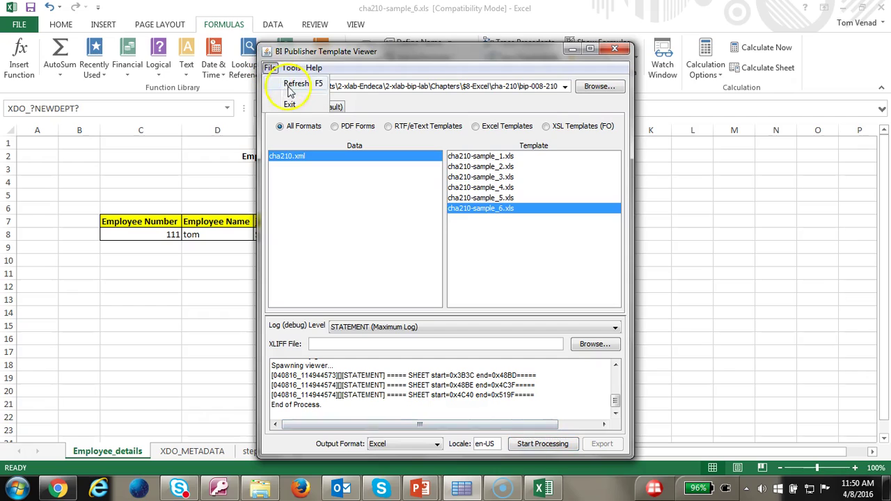
pyautogui.click(294, 86)
pyautogui.click(291, 67)
pyautogui.click(307, 158)
pyautogui.click(497, 210)
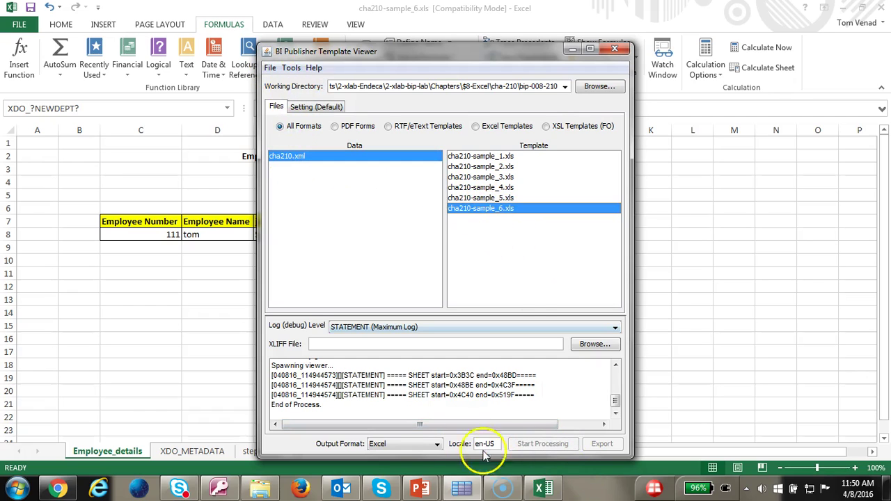
pyautogui.click(488, 198)
pyautogui.click(491, 208)
pyautogui.click(542, 445)
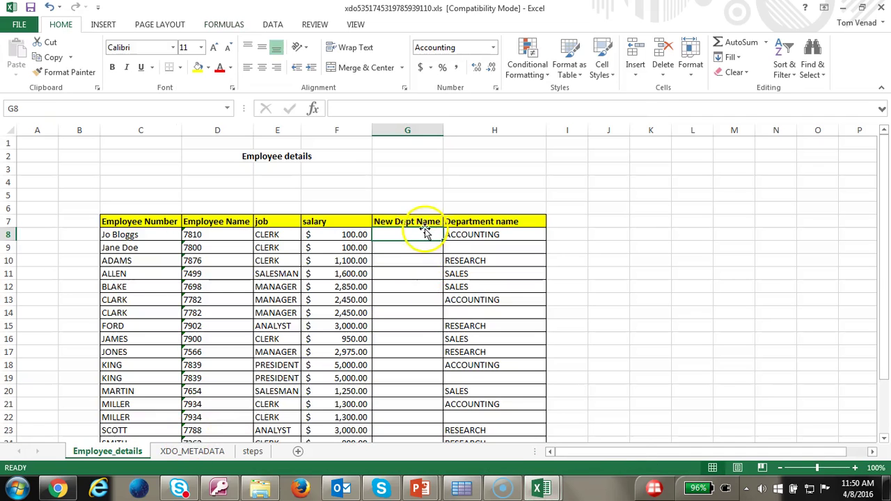
# Examine the New Dept Name column of the generated report, especially cell G8, and close the report
pyautogui.scroll(-5, 423, 264)
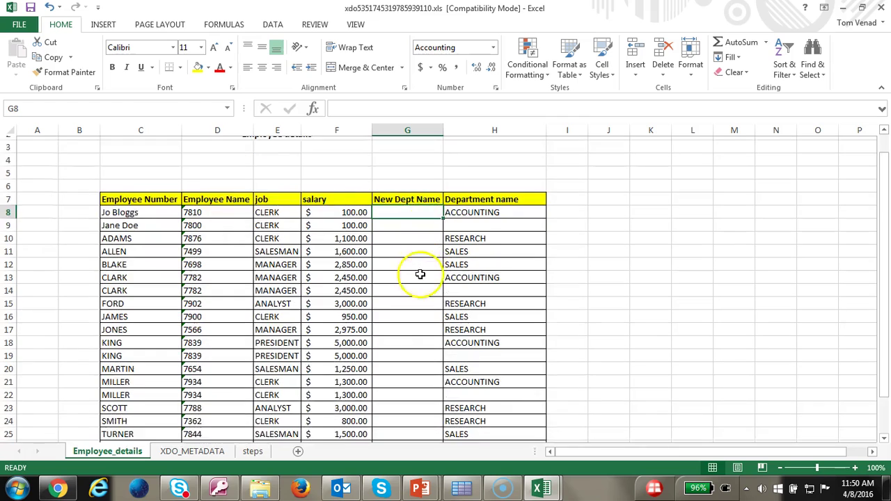
pyautogui.scroll(3, 404, 350)
pyautogui.scroll(2, 404, 348)
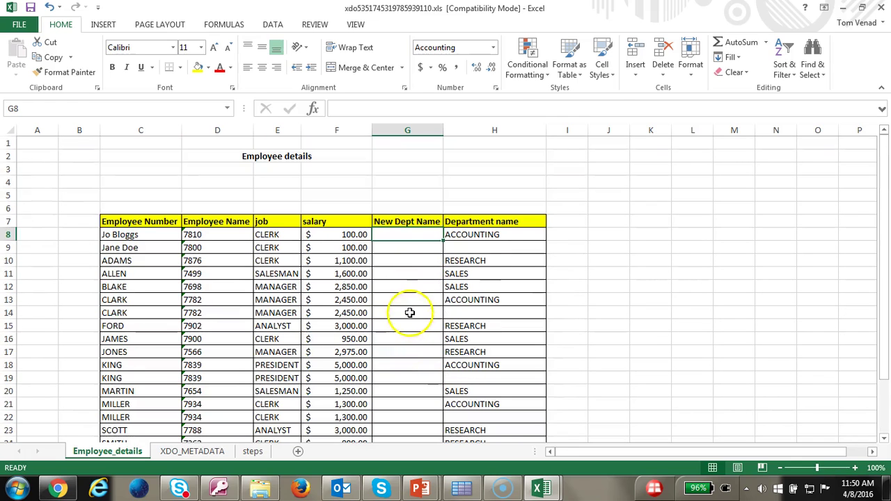
pyautogui.click(425, 239)
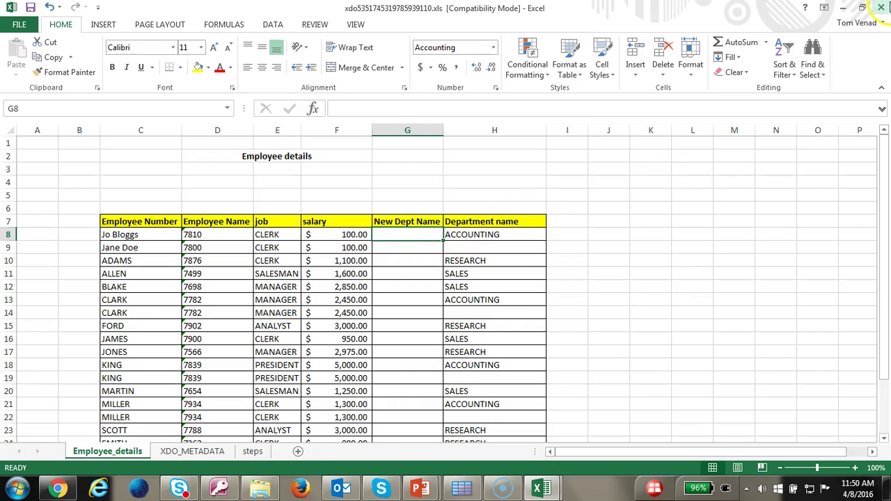
pyautogui.click(881, 7)
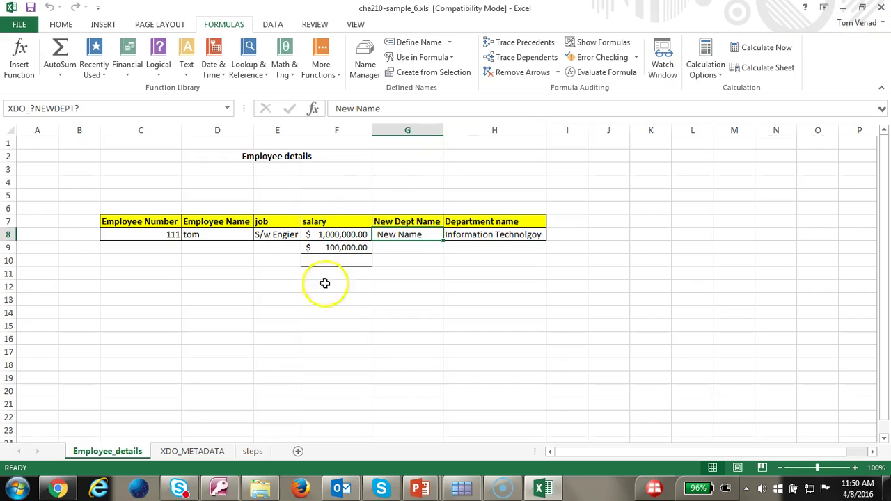
# Try to name cell G8 XDO_?newdept?, and inspect the XDO_?NEWDEPT? entry among the workbook's defined names
pyautogui.click(92, 108)
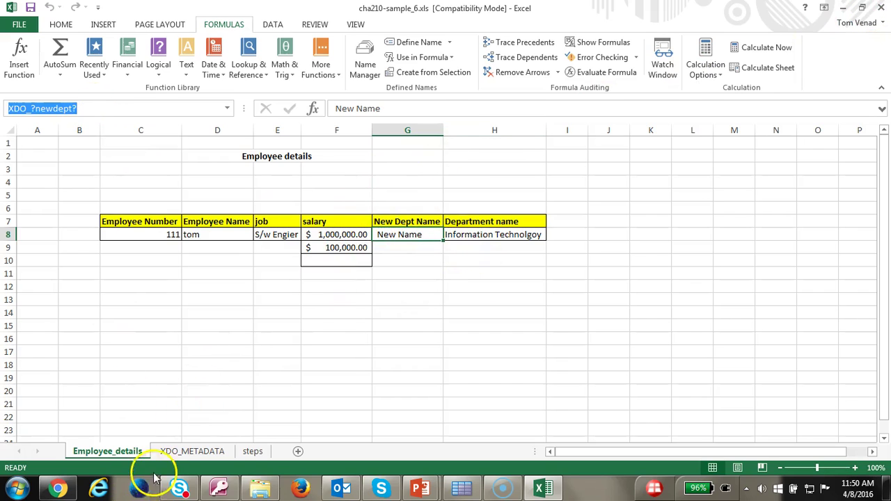
pyautogui.click(367, 63)
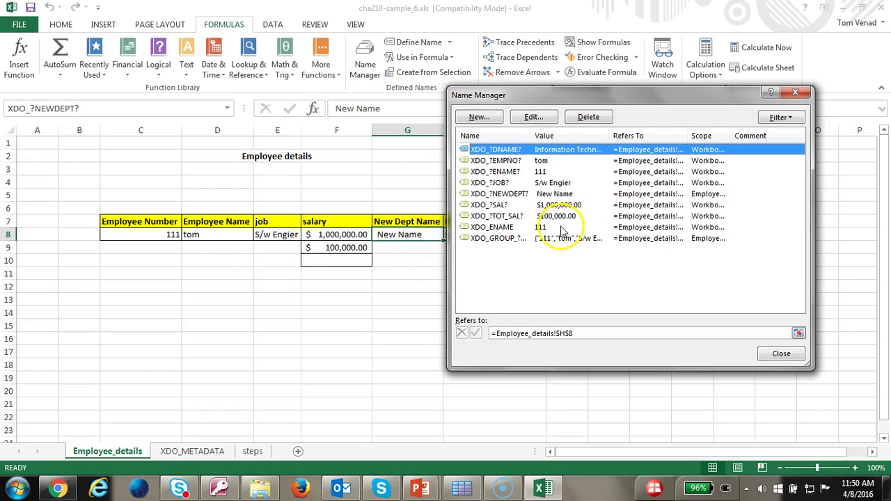
pyautogui.moveTo(534, 136); pyautogui.dragTo(607, 135)
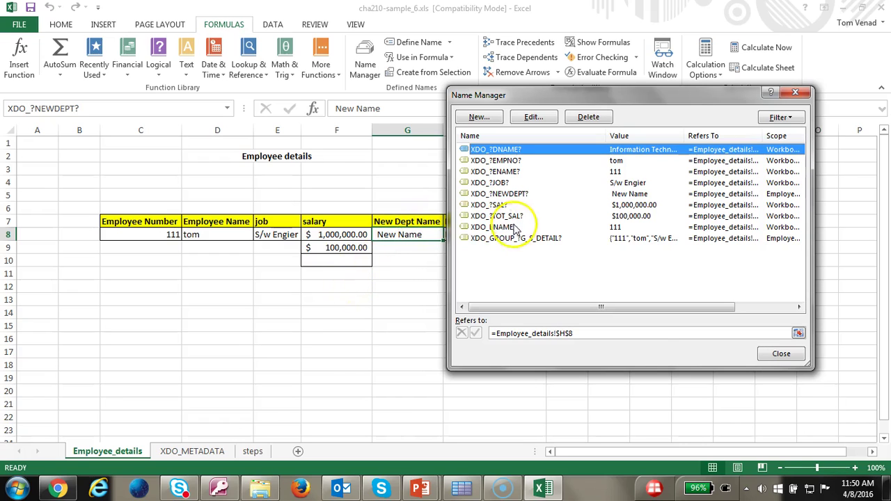
pyautogui.click(518, 194)
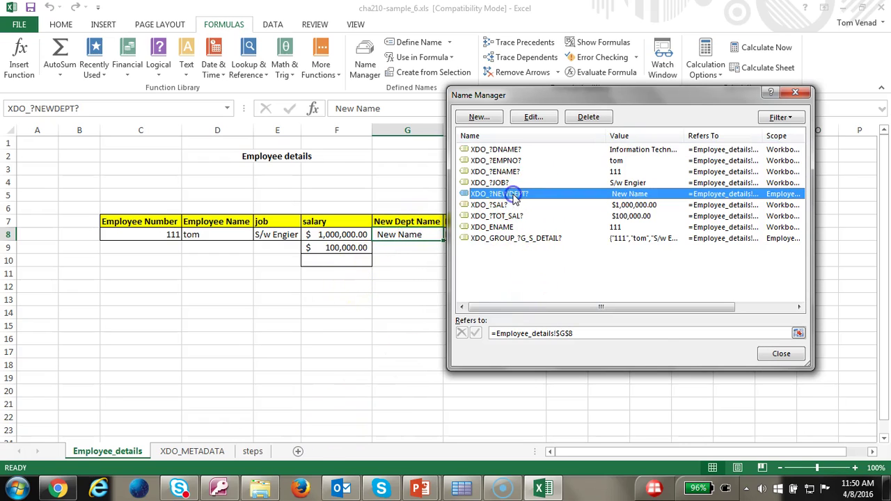
pyautogui.click(533, 116)
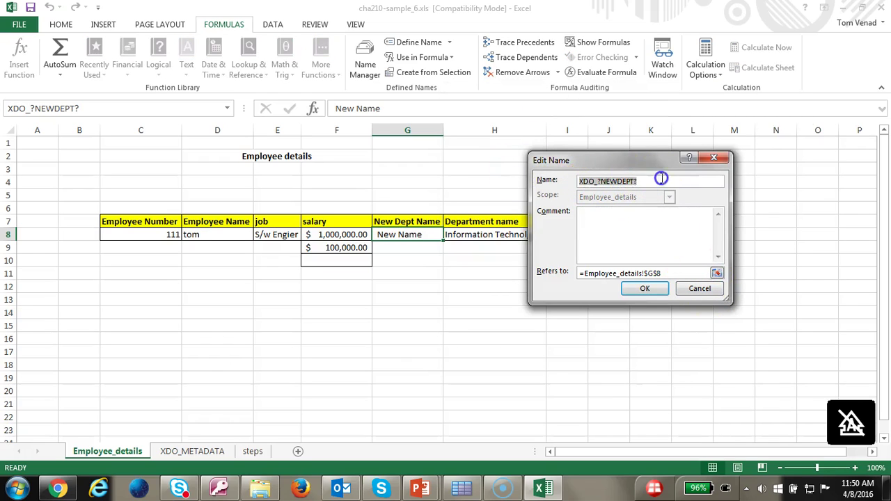
pyautogui.click(657, 294)
pyautogui.press('Escape')
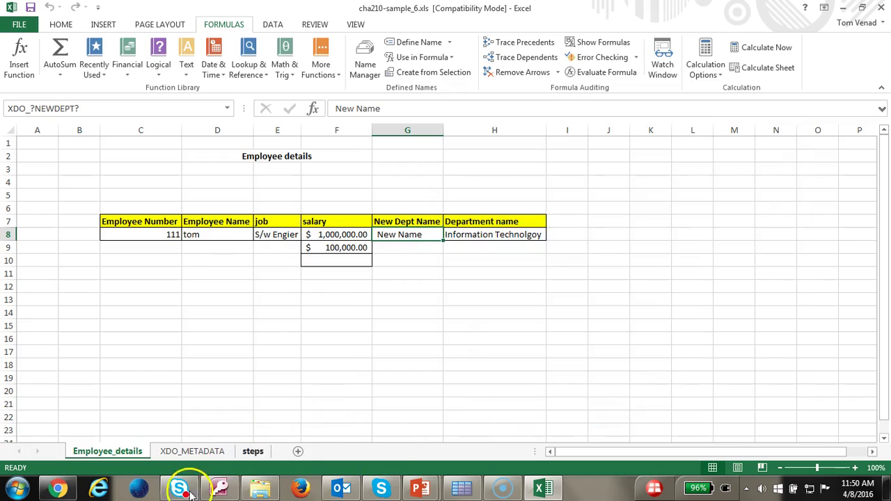
# Change the constraint name in cell A10 of the XDO_METADATA sheet to XDO_?NEWDEPT?
pyautogui.click(179, 452)
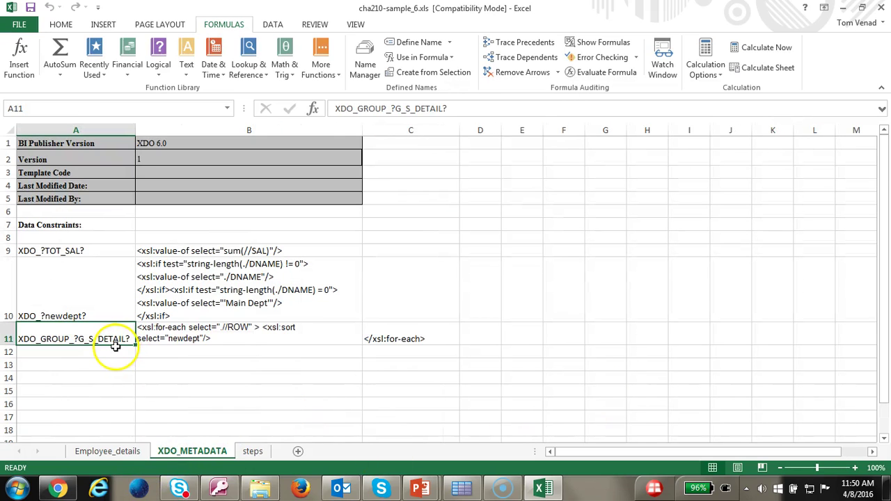
pyautogui.write('XDO_?newdept?')
pyautogui.hotkey('ctrl', 'z')
pyautogui.click(103, 315)
pyautogui.write('XDO_?NEWDEPT?')
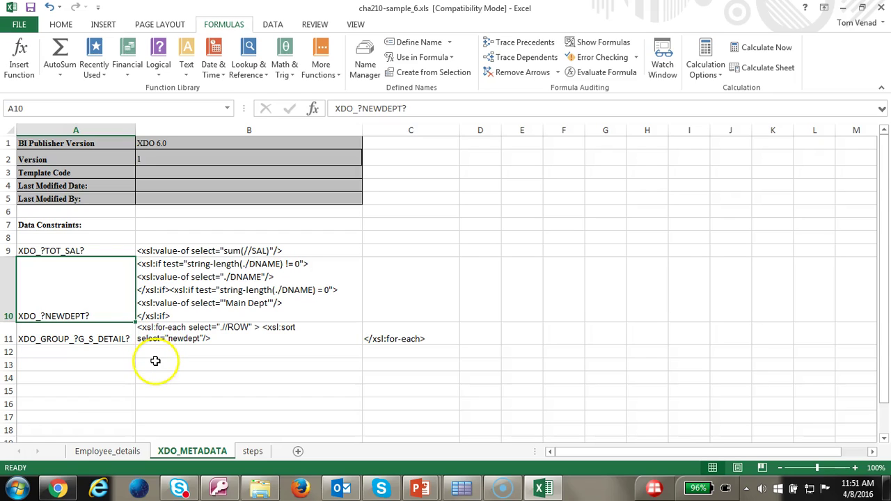
# Refresh BI Publisher Template Viewer, process the cha210-sample_6.xls template again, and view the Employee_details sheet of the new report
pyautogui.click(468, 490)
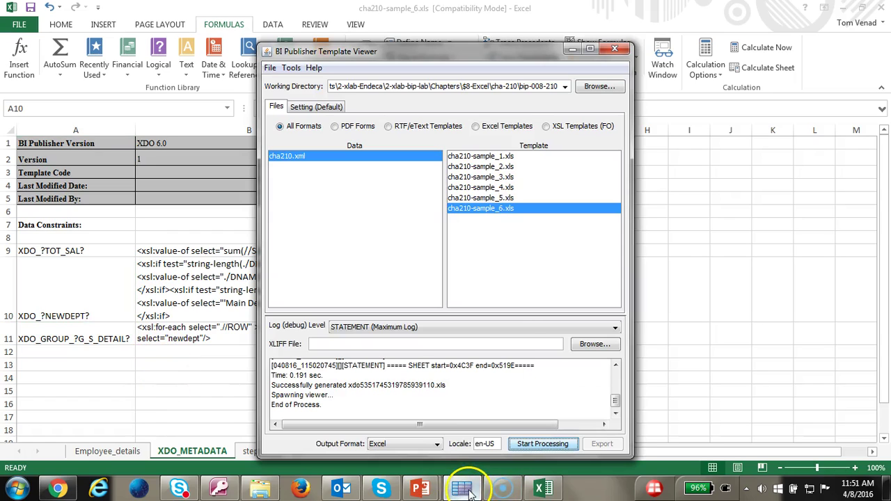
pyautogui.click(270, 68)
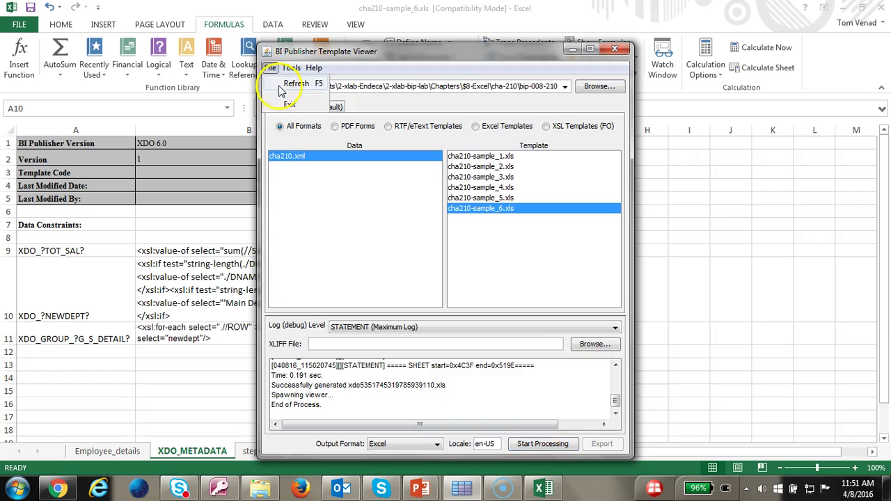
pyautogui.click(280, 89)
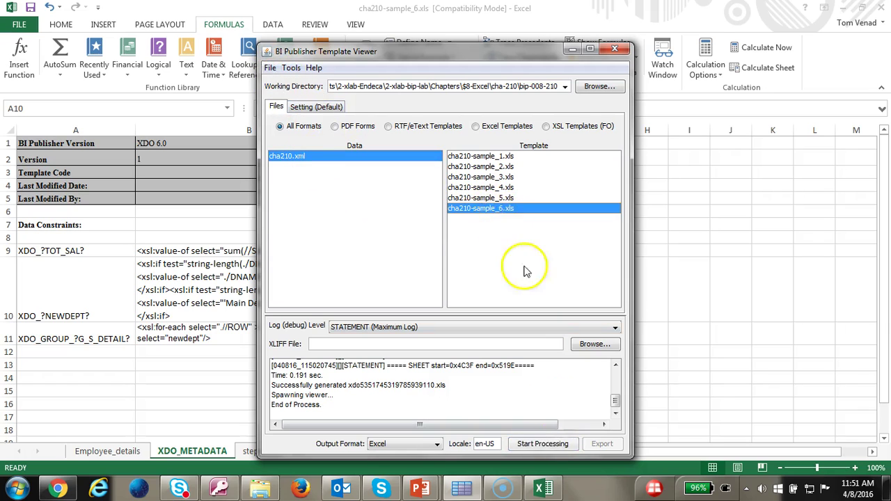
pyautogui.click(547, 444)
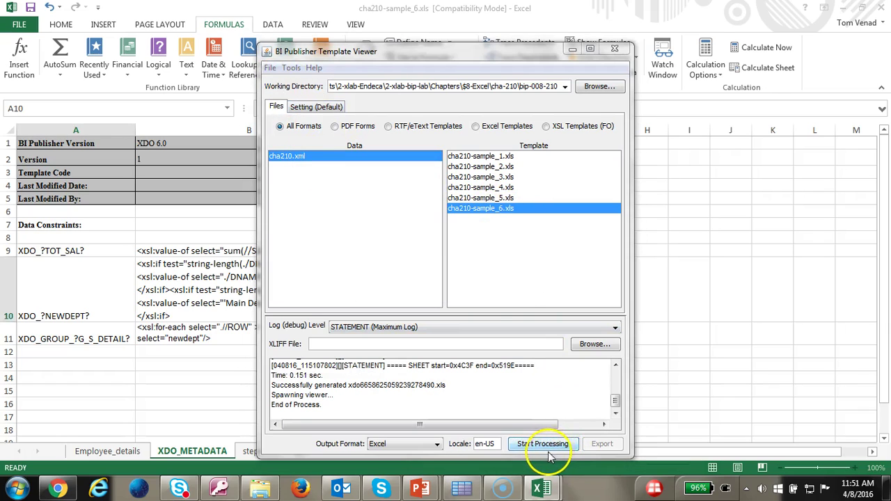
pyautogui.click(111, 454)
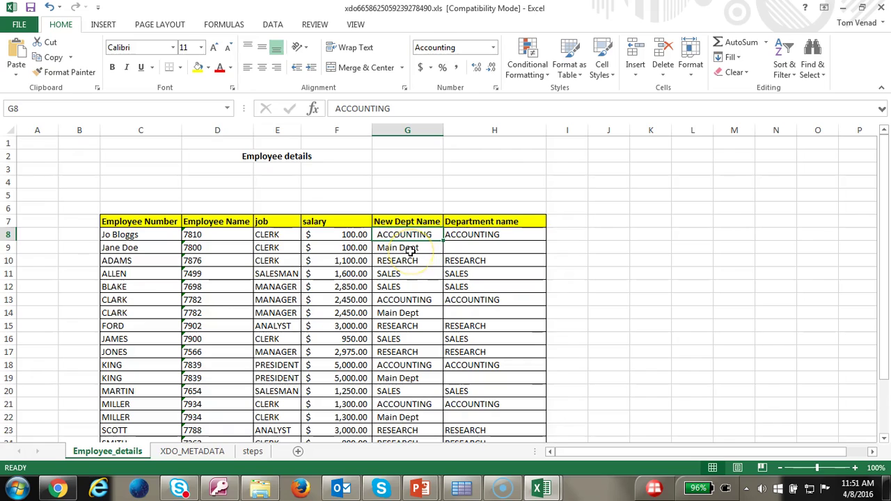
# Change the xsl:sort expression in cell B11 of the template's XDO_METADATA sheet to select="./NEWDEPT"
pyautogui.doubleClick(211, 339)
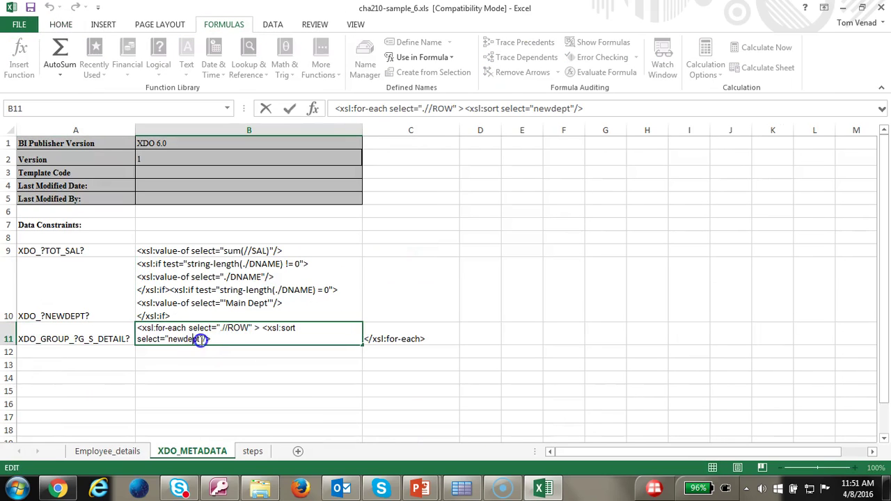
pyautogui.doubleClick(200, 339)
pyautogui.click(174, 339)
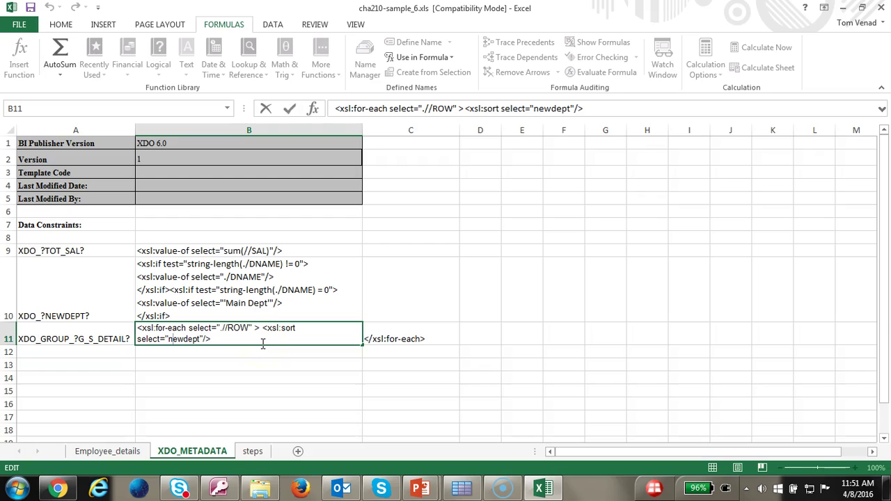
pyautogui.click(199, 341)
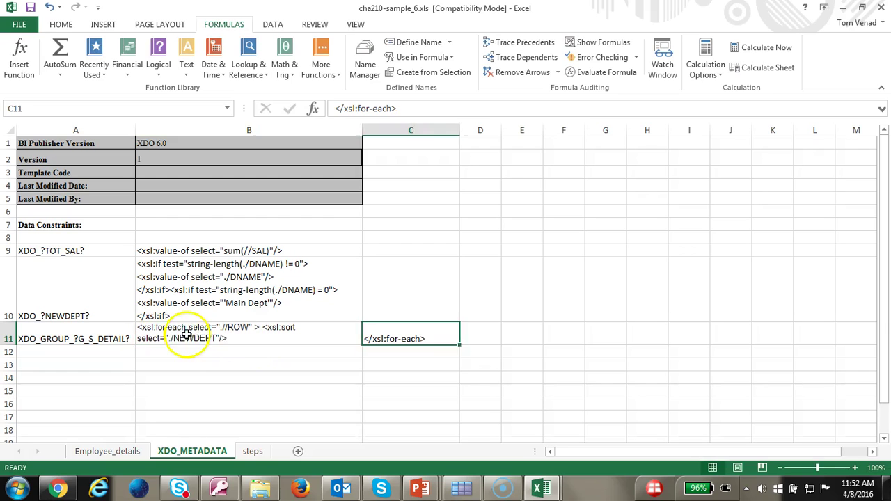
# Change the xsl:sort path in cell B11 to select="//NEWDEPT"
pyautogui.click(186, 335)
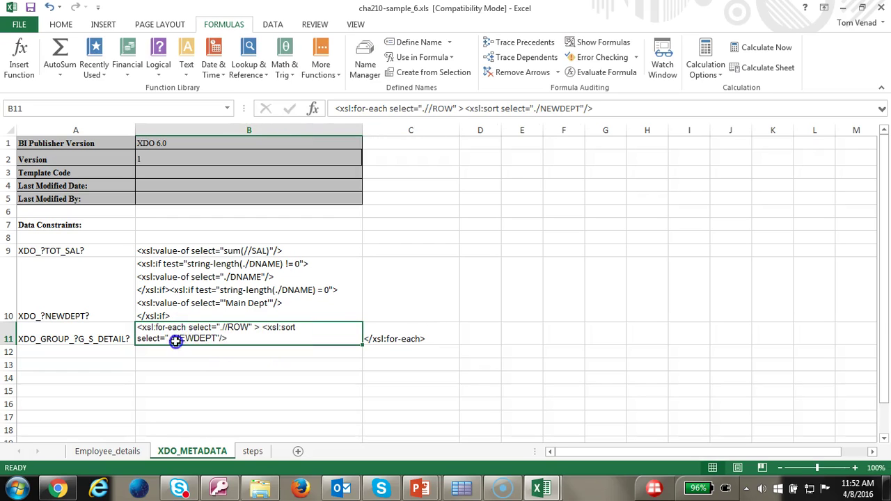
pyautogui.doubleClick(171, 339)
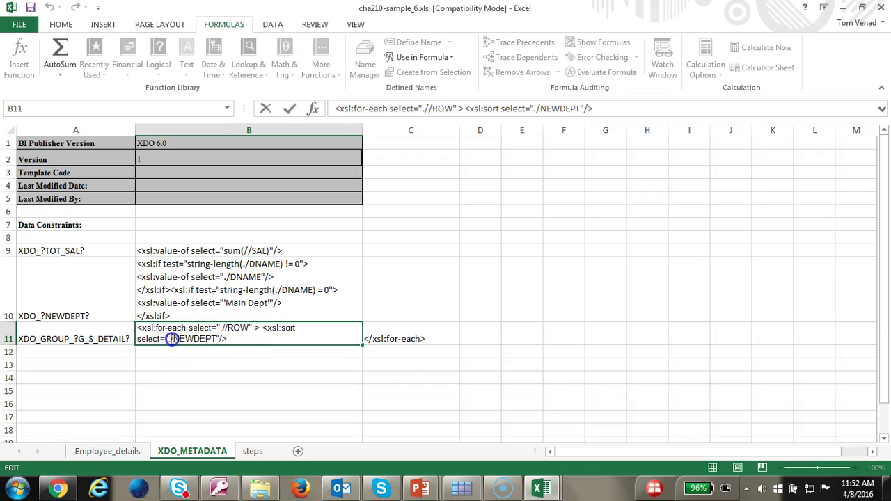
pyautogui.press('BackSpace')
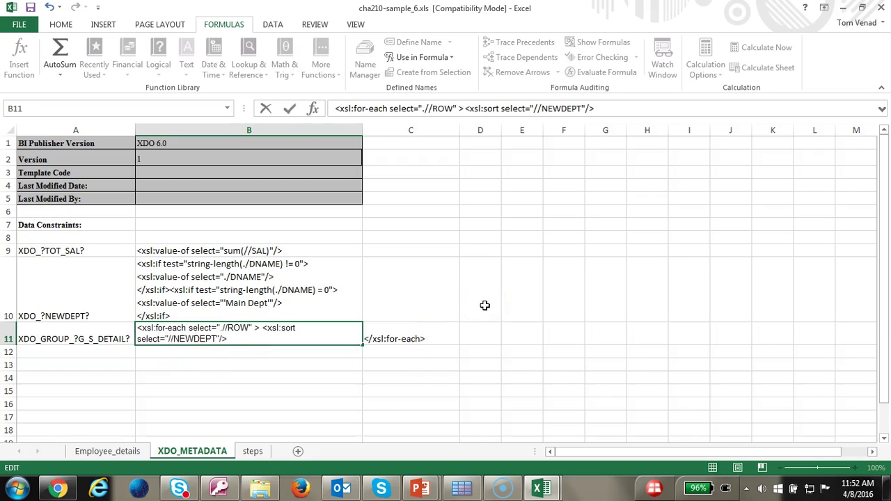
pyautogui.write('/')
pyautogui.click(434, 328)
# Generate the report from cha210-sample_6.xls with the //NEWDEPT sort in BI Publisher Template Viewer, and view its Employee_details sheet
pyautogui.click(462, 488)
pyautogui.click(526, 446)
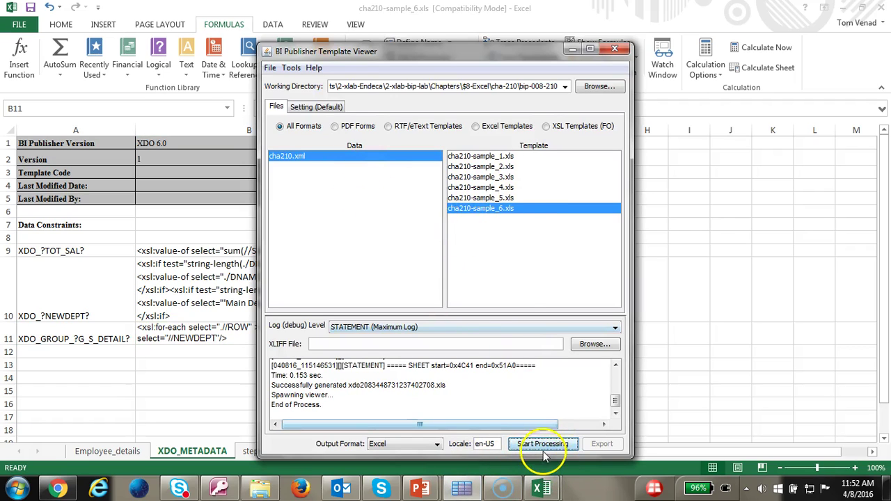
pyautogui.click(545, 449)
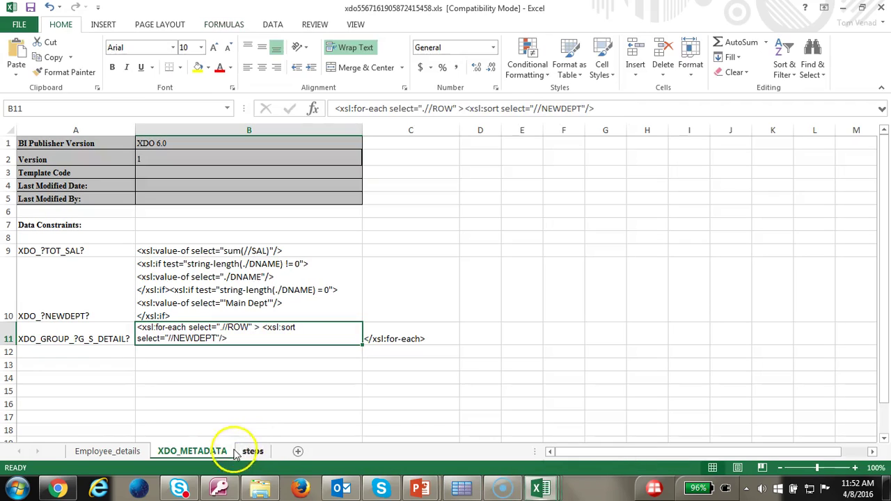
pyautogui.click(106, 451)
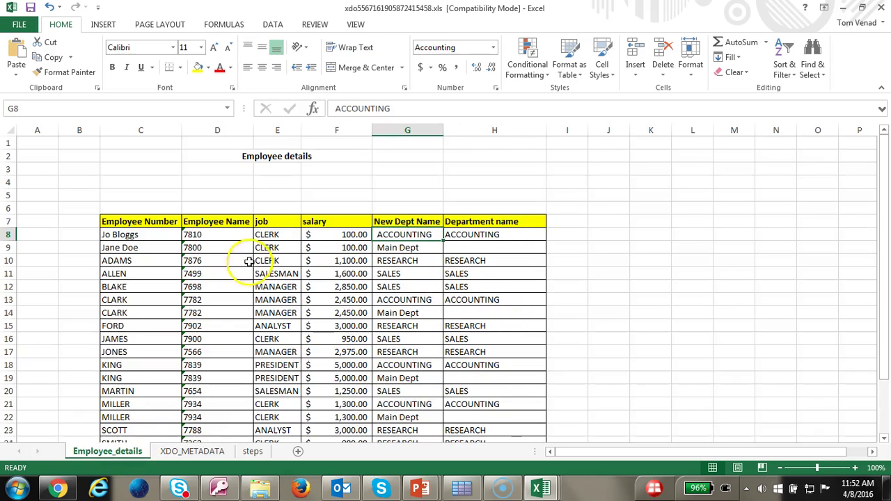
# Compare the contents of cells C8 and D8 with their Employee Number and Employee Name headings
pyautogui.click(223, 235)
pyautogui.click(120, 234)
pyautogui.click(224, 235)
pyautogui.click(143, 239)
pyautogui.click(218, 239)
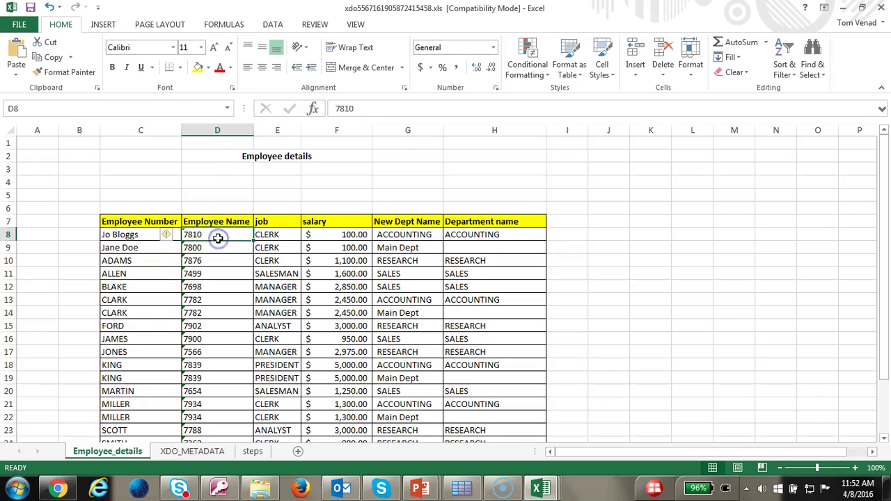
# Close the generated report and check which defined name cell D8 has on the template's Employee_details sheet
pyautogui.click(886, 10)
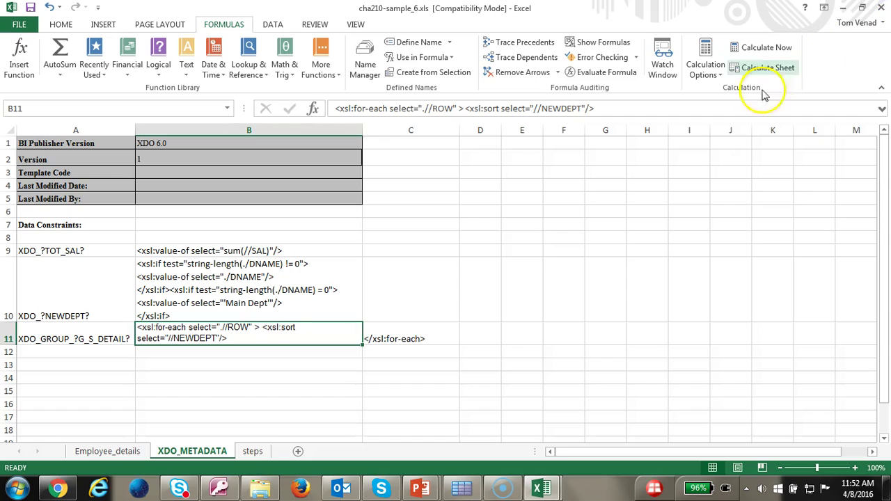
pyautogui.click(122, 449)
pyautogui.click(218, 235)
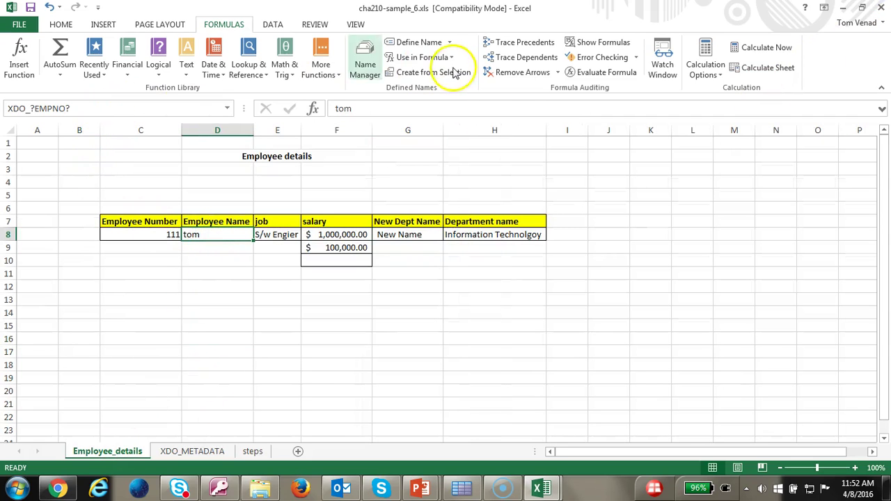
# Change the defined name XDO_?EMPNO? to refer to =Employee_details!$C$8 and save the new reference
pyautogui.click(366, 64)
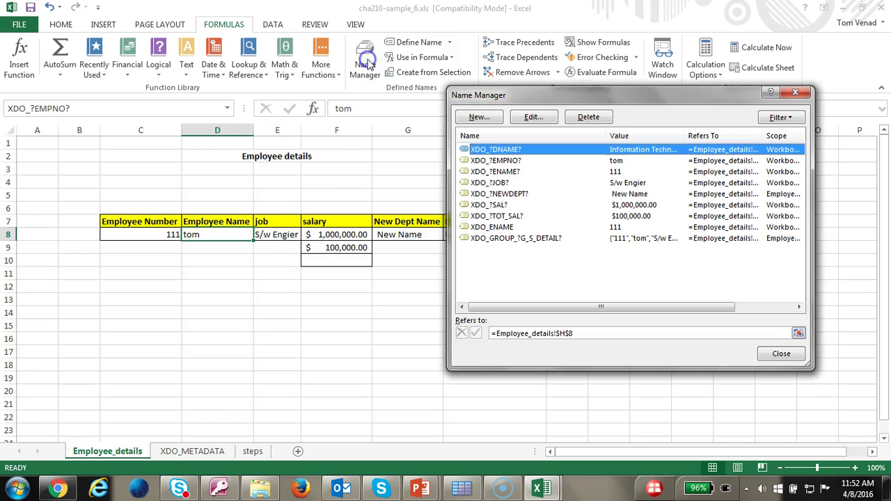
pyautogui.click(529, 161)
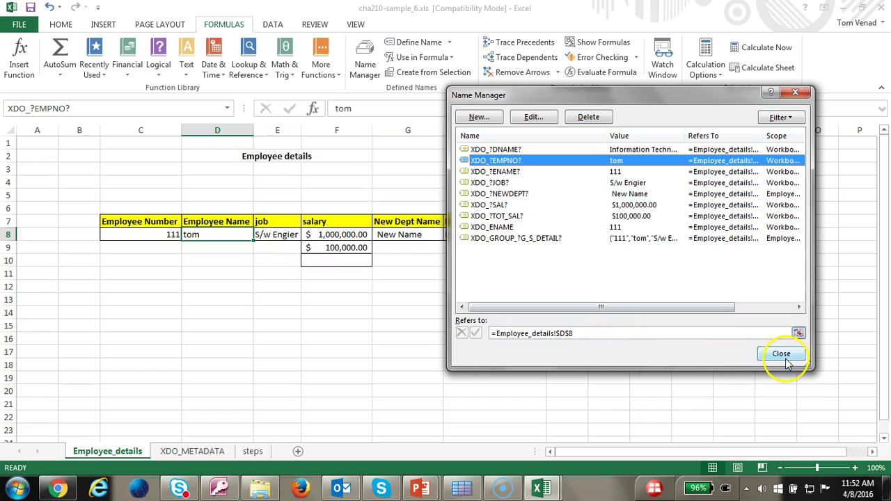
pyautogui.click(799, 334)
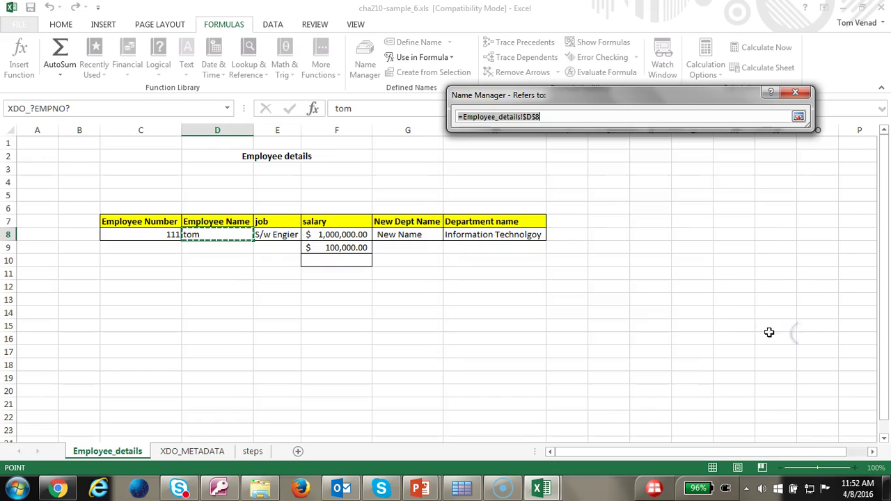
pyautogui.click(799, 116)
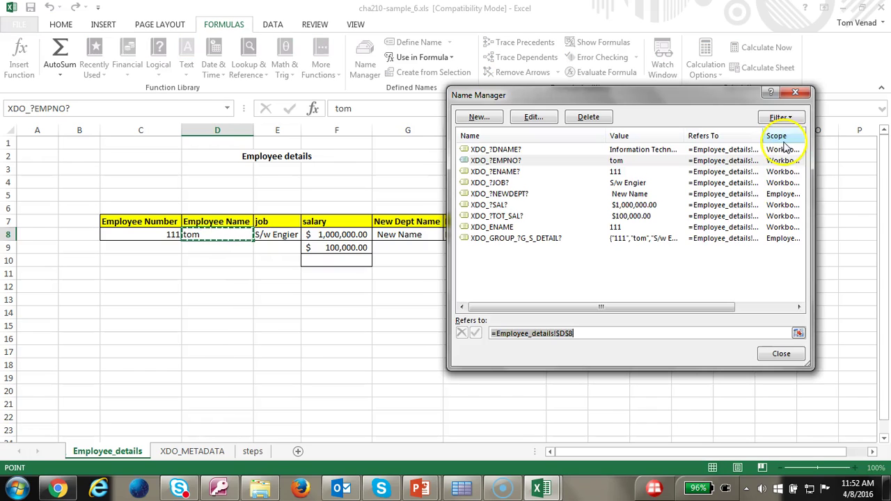
pyautogui.click(799, 334)
pyautogui.click(155, 232)
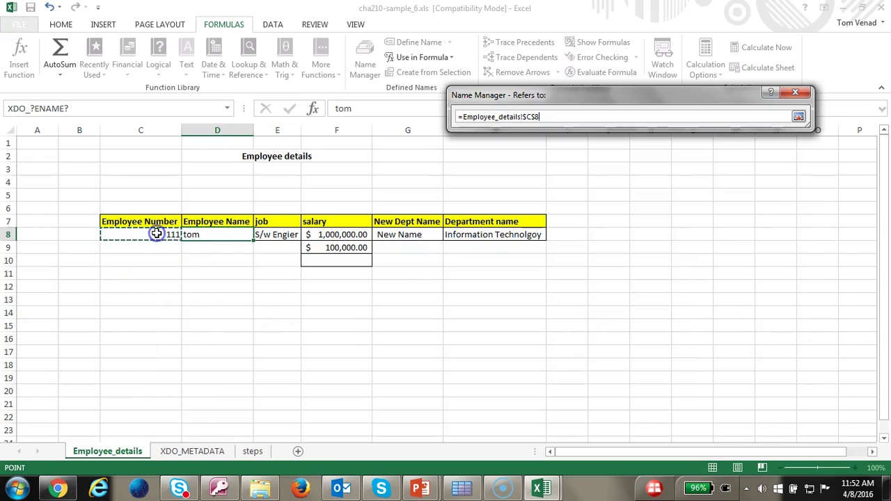
pyautogui.click(798, 116)
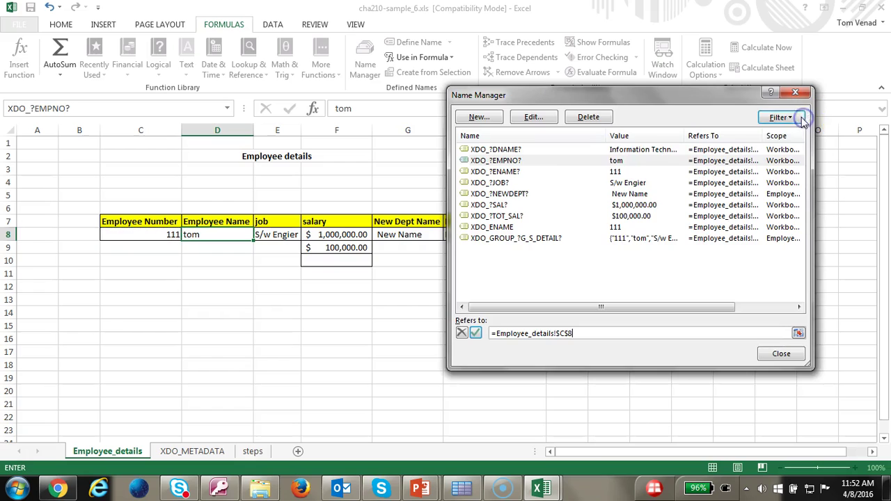
pyautogui.click(521, 172)
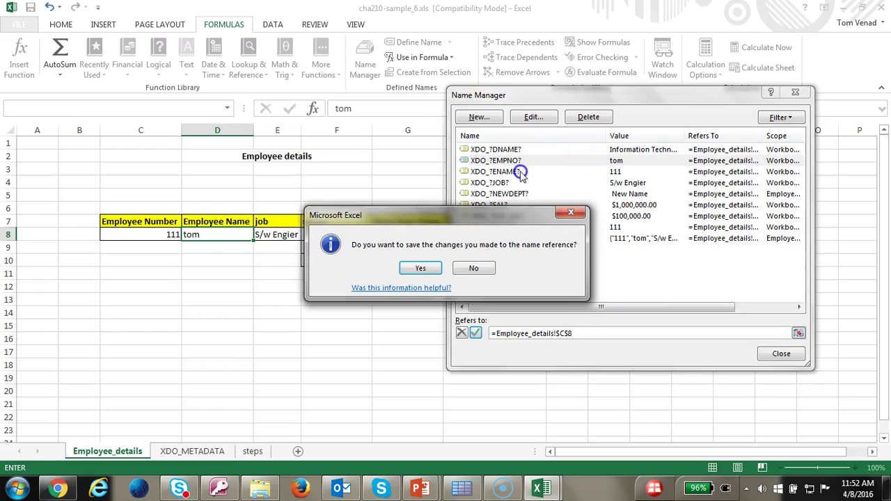
pyautogui.click(419, 269)
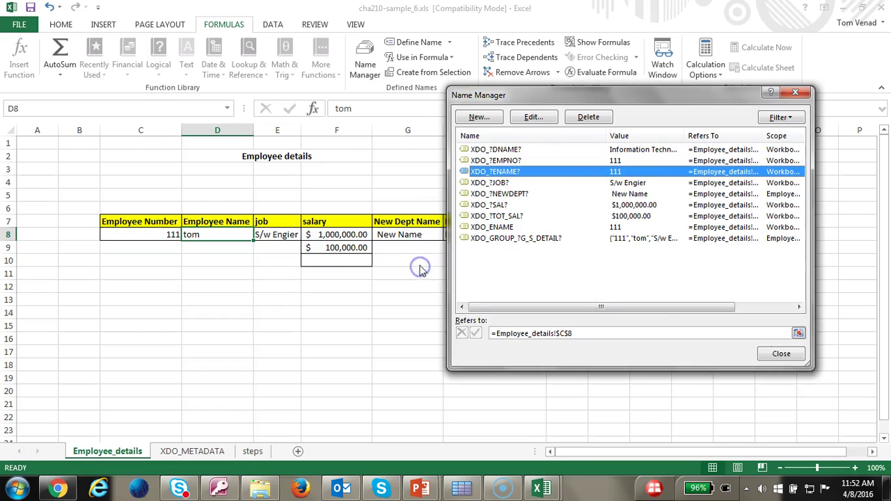
# Edit the defined name XDO_?ENAME? to refer to =Employee_details!$D$8 and close the name list
pyautogui.click(531, 117)
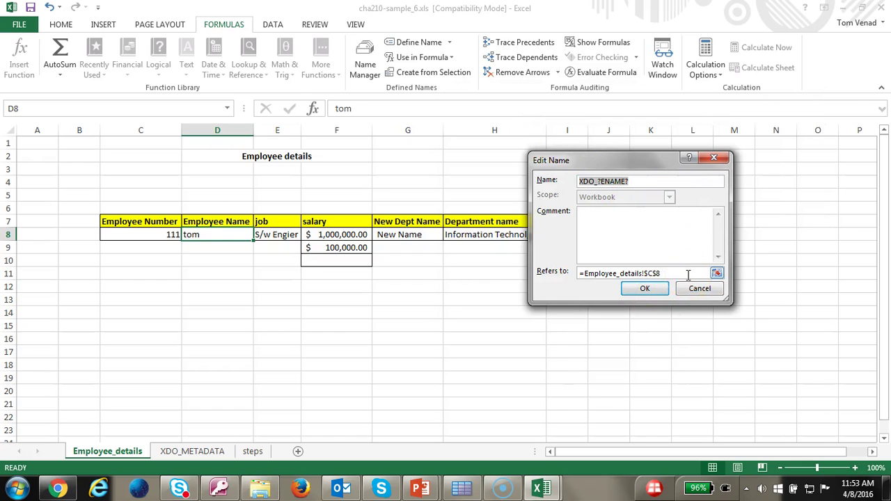
pyautogui.click(716, 273)
pyautogui.click(230, 236)
pyautogui.click(716, 181)
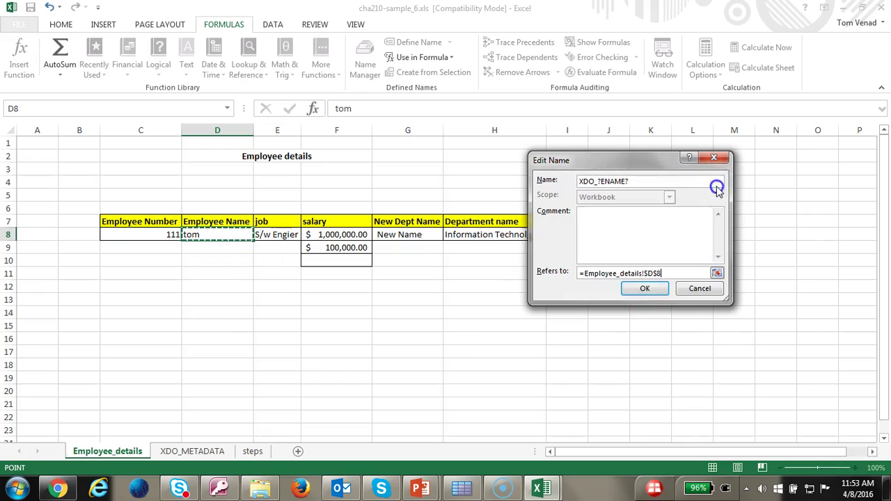
pyautogui.click(648, 289)
pyautogui.click(774, 353)
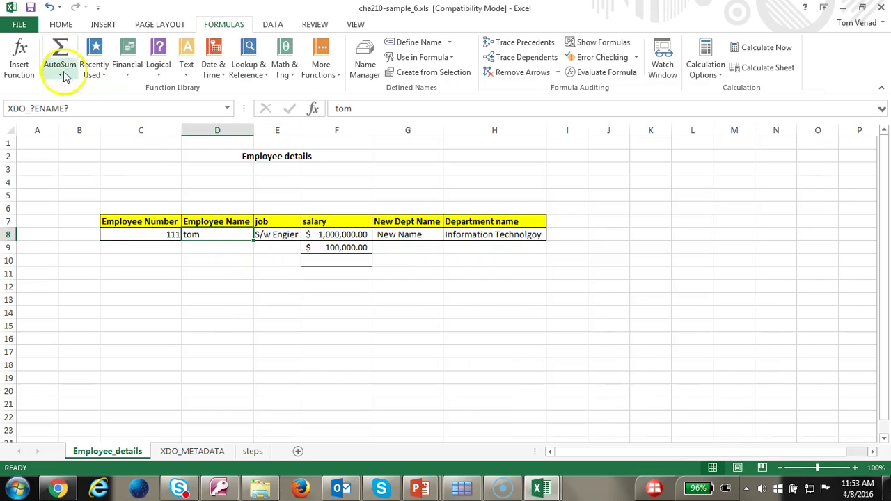
# Regenerate the report in BI Publisher Template Viewer with the corrected employee number and name mappings
pyautogui.click(502, 487)
pyautogui.click(541, 443)
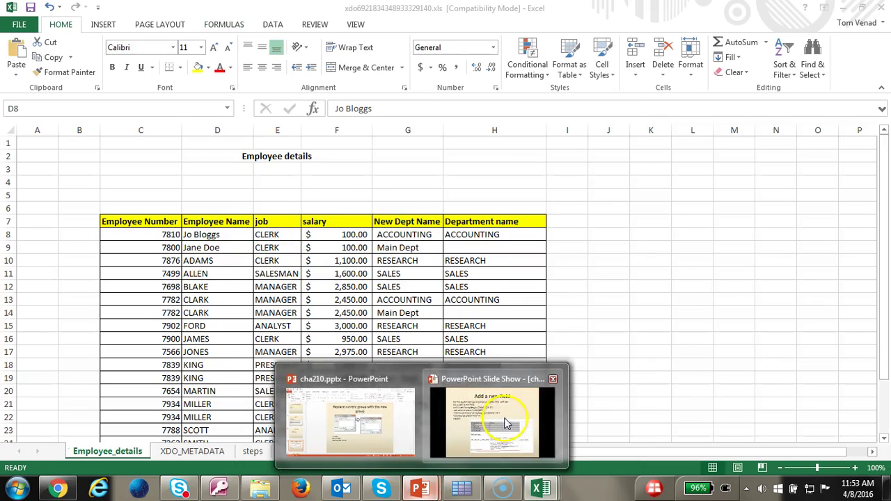
pyautogui.click(518, 425)
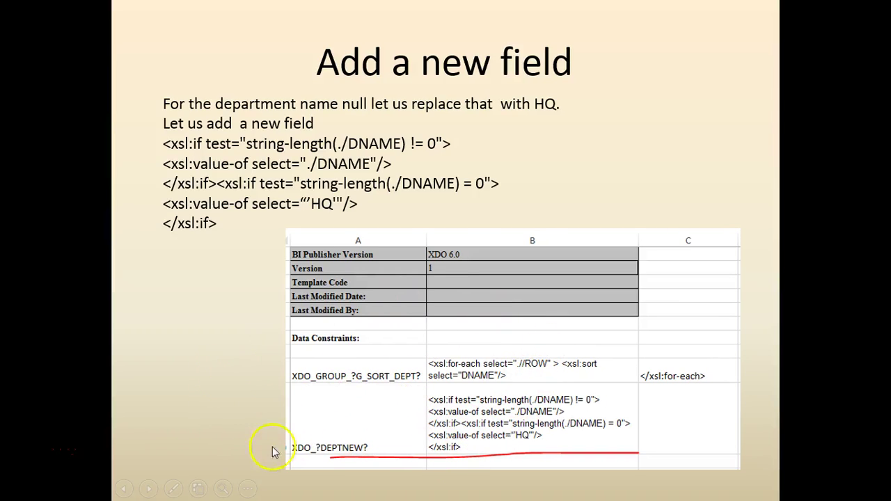
pyautogui.click(205, 415)
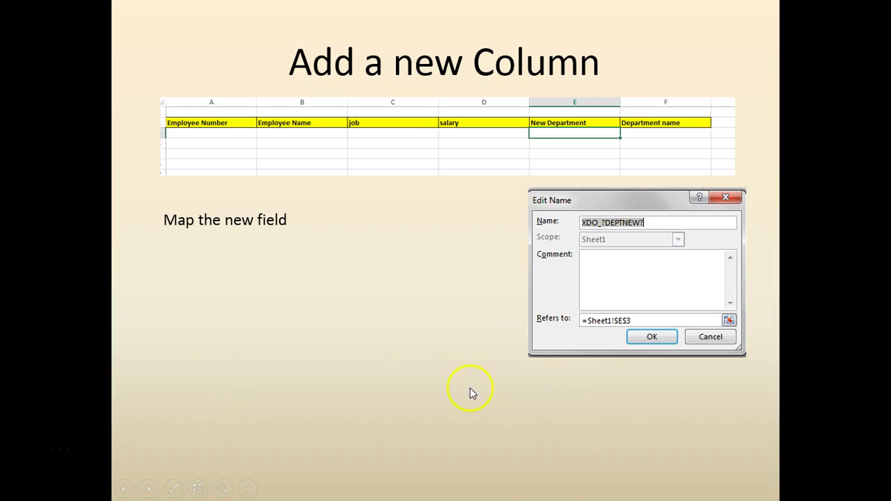
pyautogui.click(417, 380)
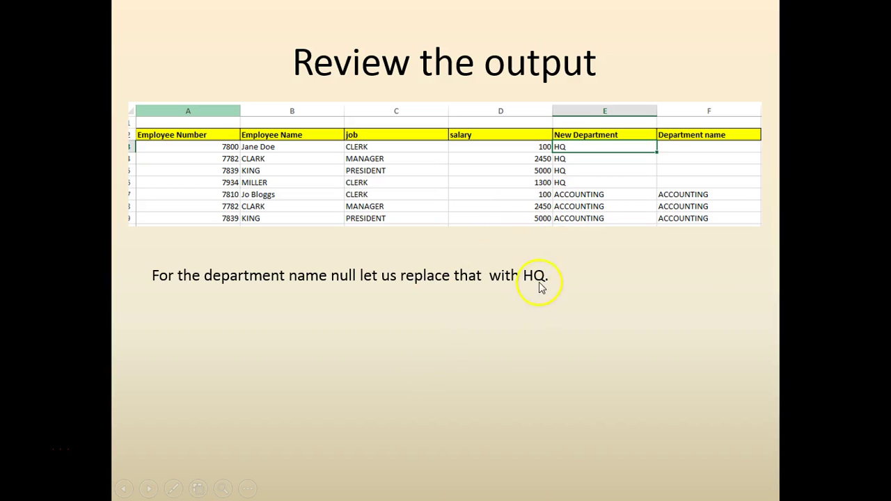
pyautogui.click(532, 334)
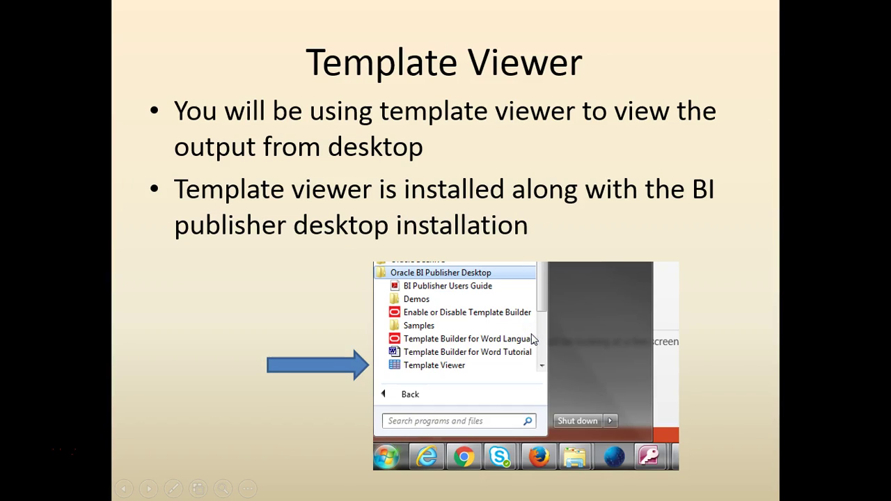
pyautogui.click(532, 334)
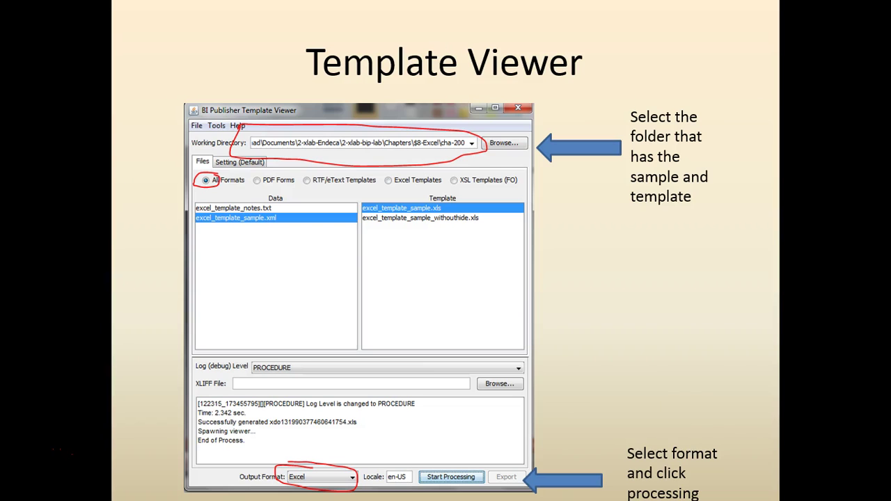
pyautogui.click(531, 334)
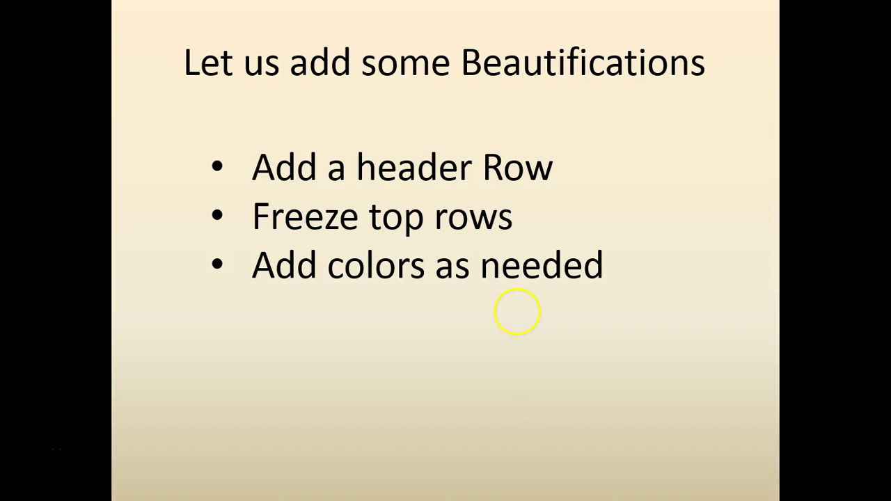
pyautogui.click(383, 371)
pyautogui.click(383, 371)
pyautogui.click(384, 371)
pyautogui.press('Left')
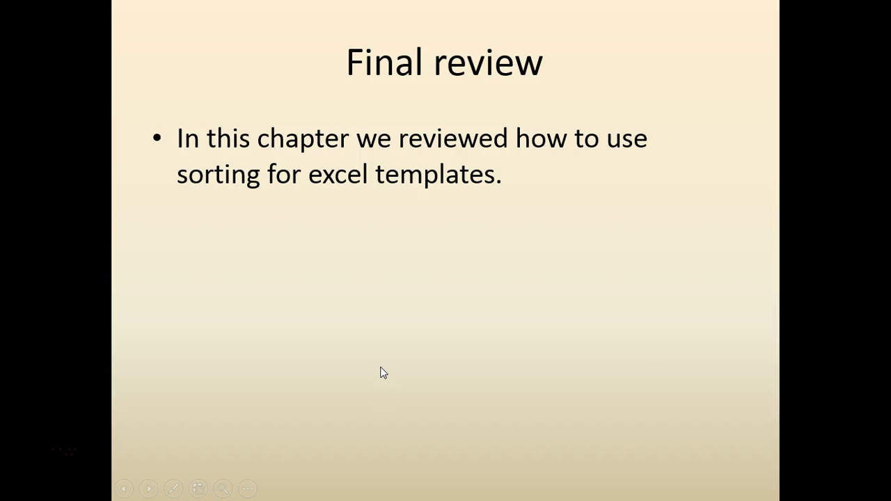